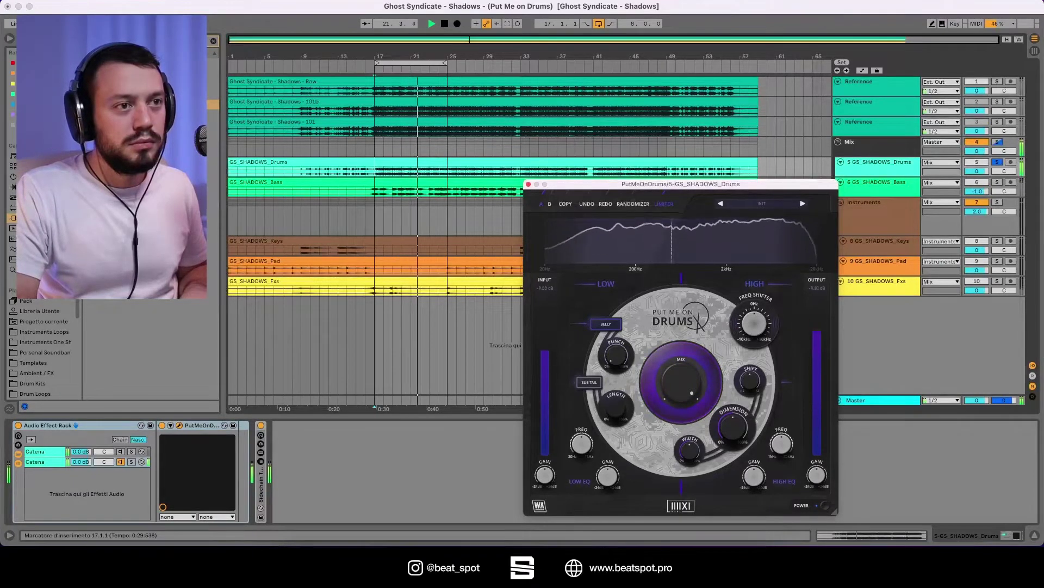
Audition the soloed drums loop while trying the drum plugin's Mix amount and Sub Tail option.
{"action": "key", "text": "space"}
{"action": "key", "text": "space"}
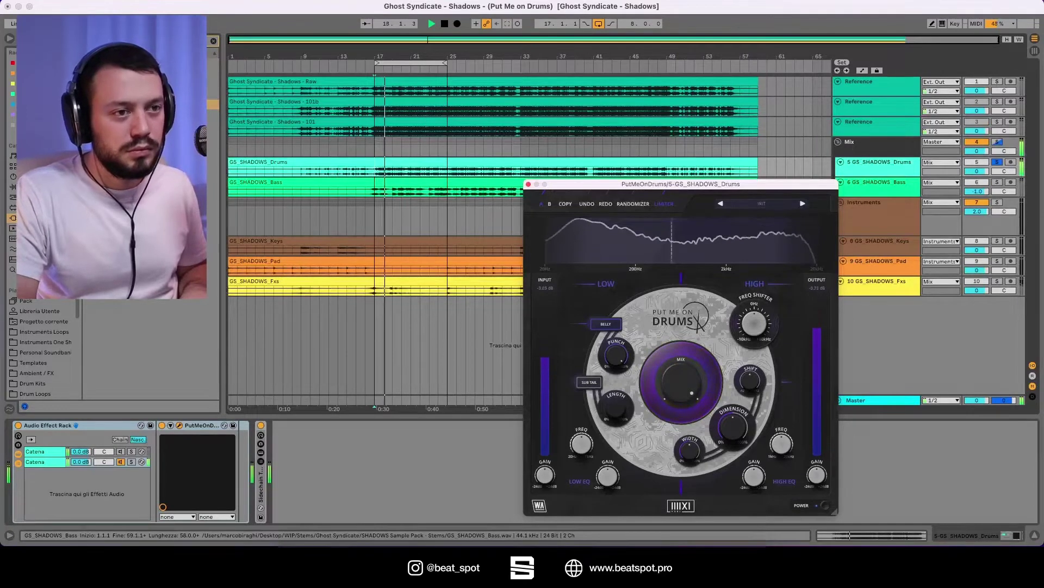
{"action": "mouse_move", "coordinate": [670, 384]}
{"action": "left_mouse_down"}
{"action": "mouse_move", "coordinate": [663, 417]}
{"action": "mouse_move", "coordinate": [661, 387]}
{"action": "left_mouse_up"}
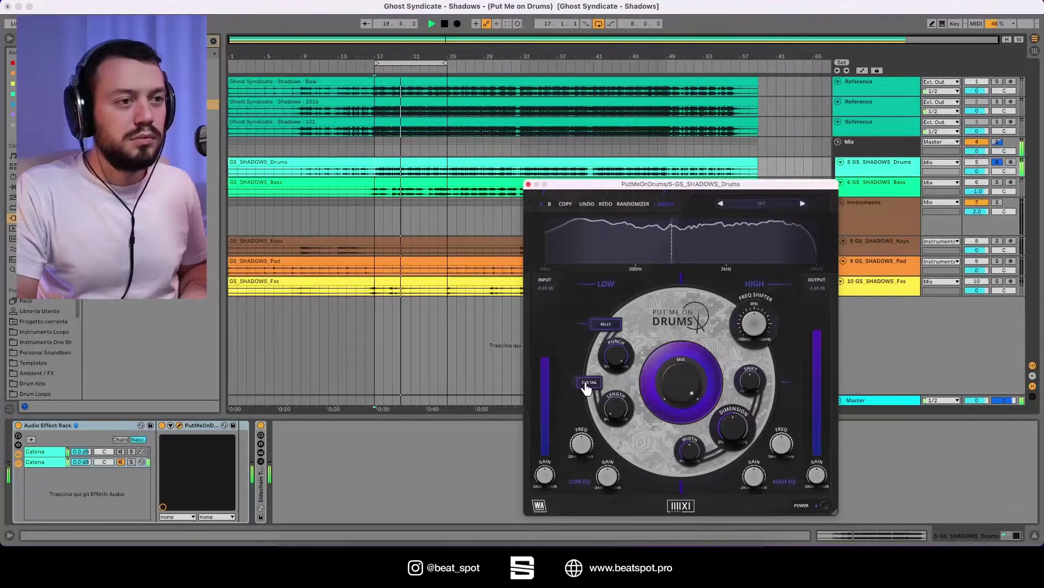
{"action": "key", "text": "space"}
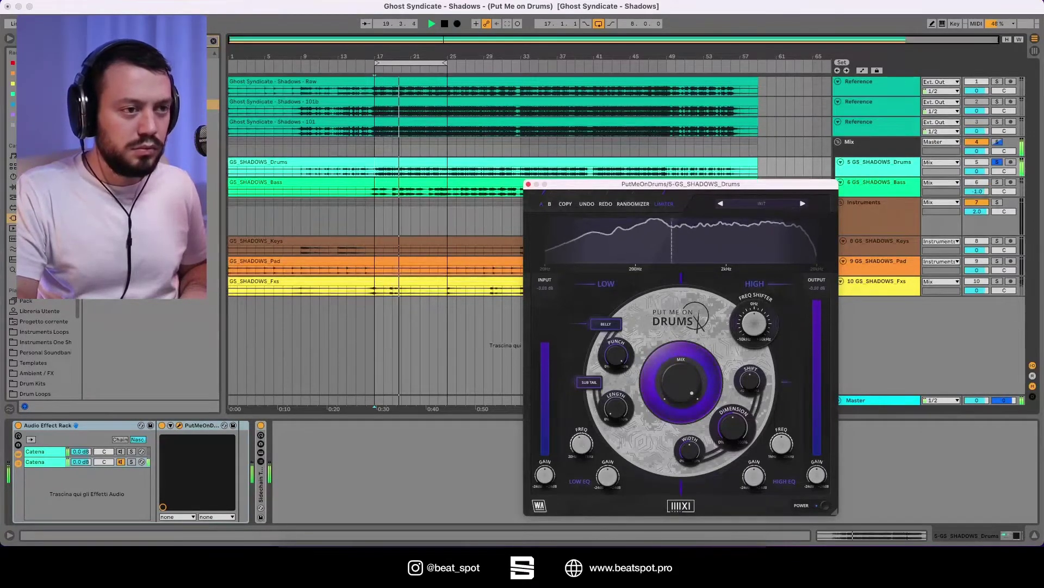
Check the exact Low EQ frequency without changing it and keep auditioning the drum loop.
{"action": "double_click", "coordinate": [581, 444]}
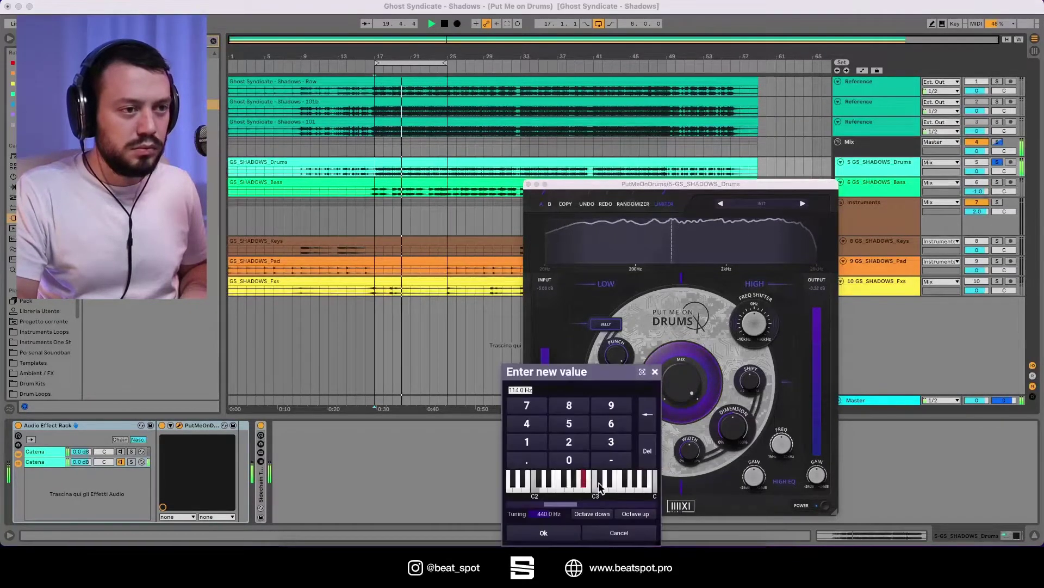
{"action": "left_click", "coordinate": [614, 533]}
{"action": "left_click", "coordinate": [574, 460]}
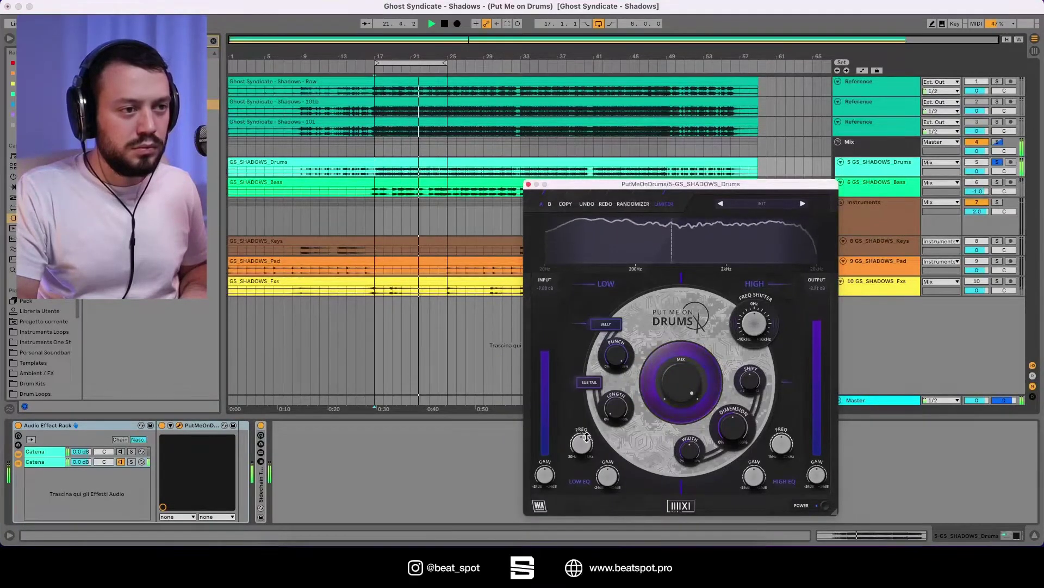
{"action": "key", "text": "space"}
{"action": "key", "text": "space"}
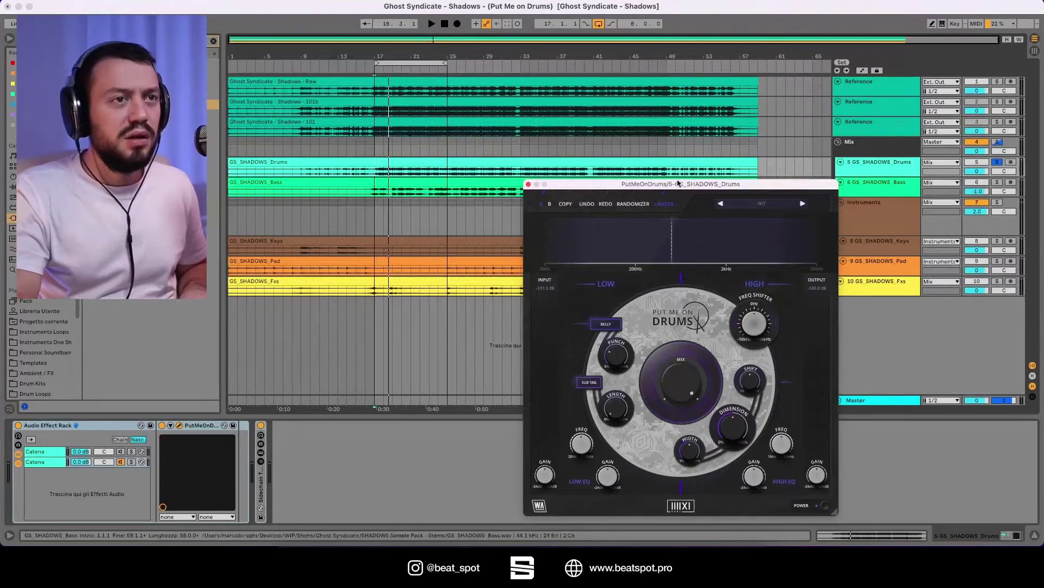
Move the plugin window clear of the track names and check the Freq Shifter's exact value during playback.
{"action": "left_click_drag", "start_coordinate": [680, 184], "coordinate": [649, 177]}
{"action": "key", "text": "space"}
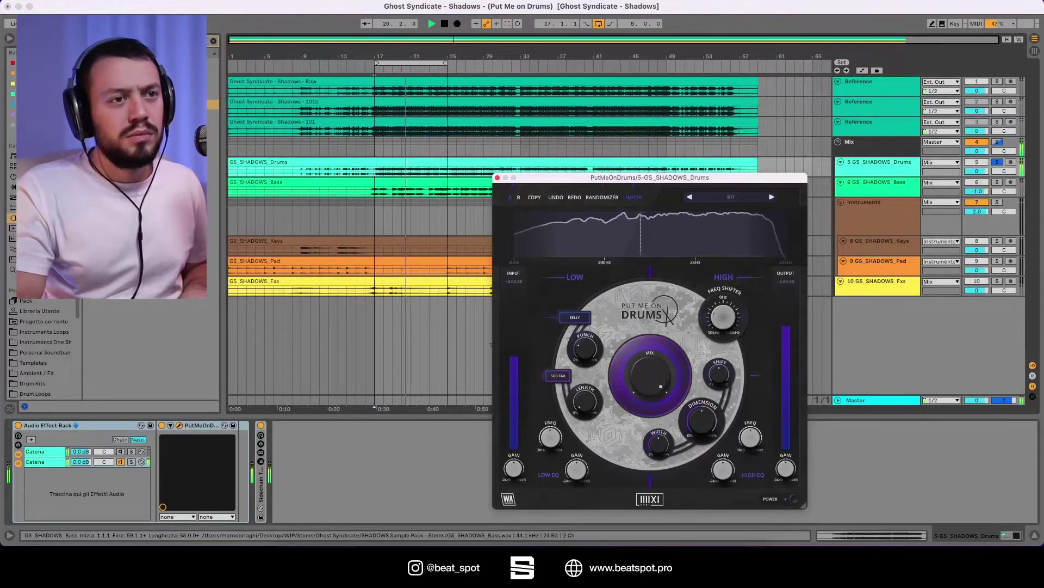
{"action": "double_click", "coordinate": [723, 321]}
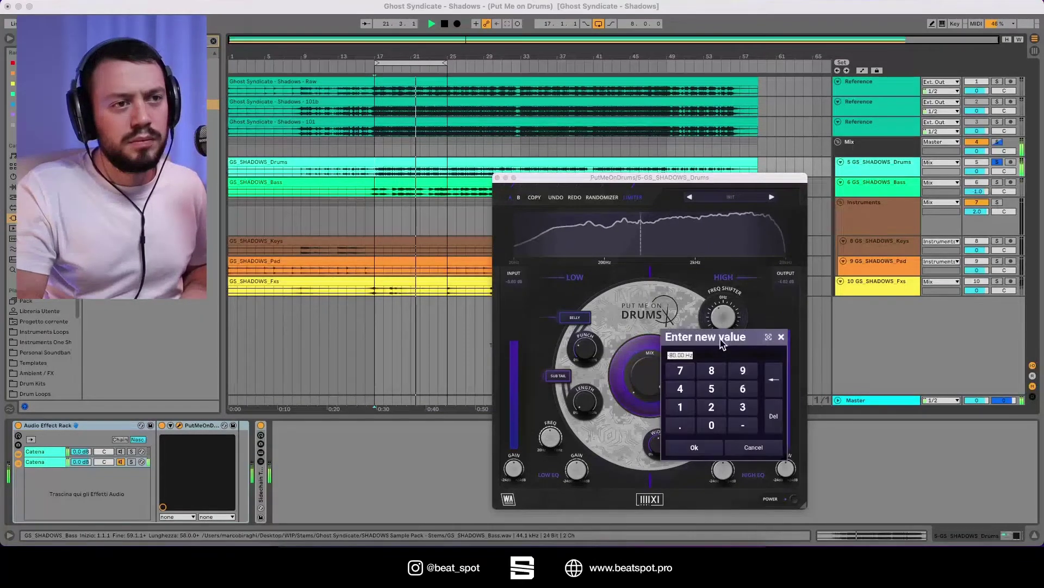
{"action": "key", "text": "Escape"}
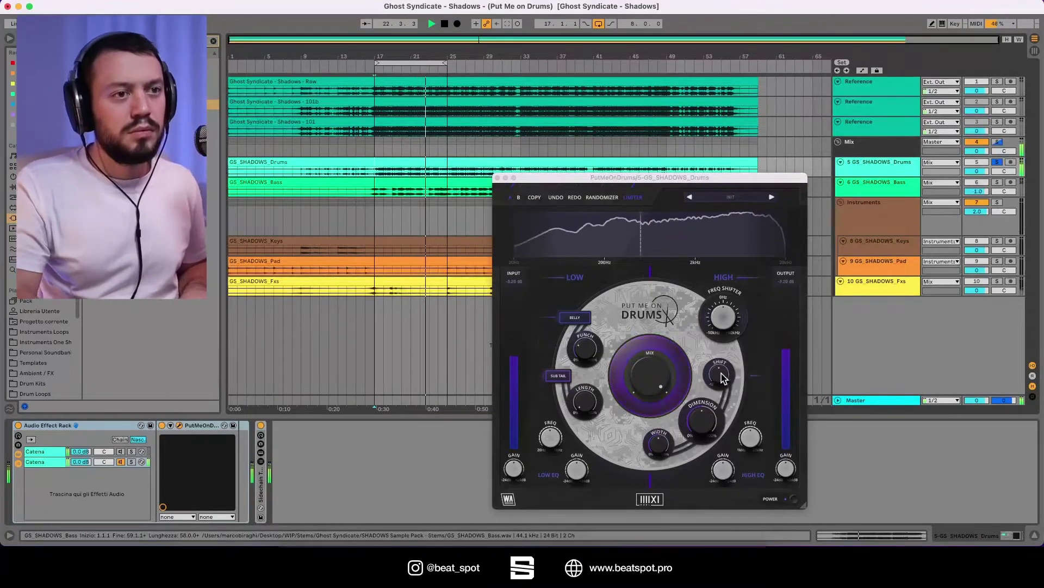
Check the exact amount of the Shift control without changing it.
{"action": "left_click", "coordinate": [716, 362]}
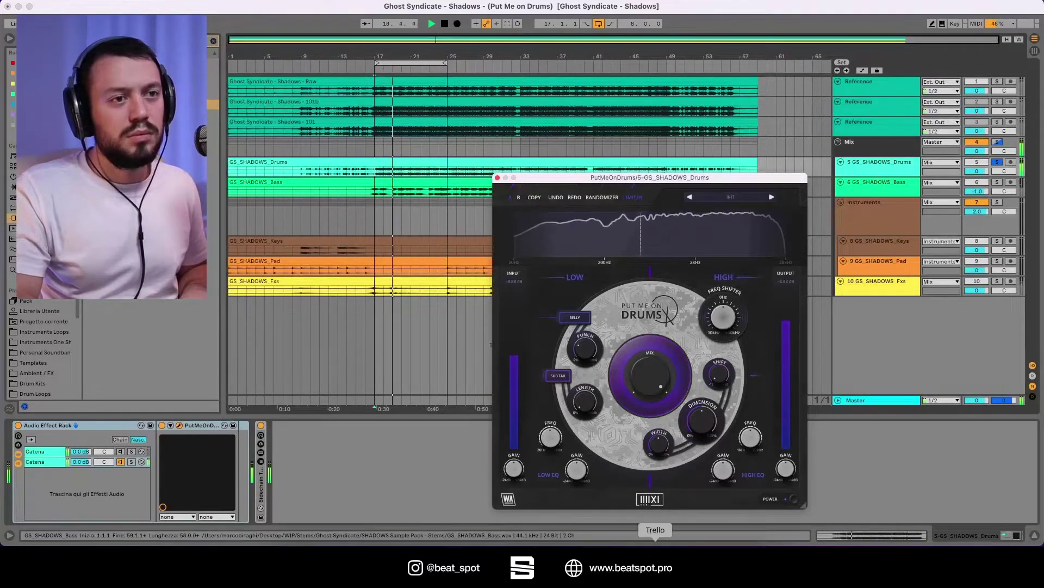
{"action": "double_click", "coordinate": [719, 379]}
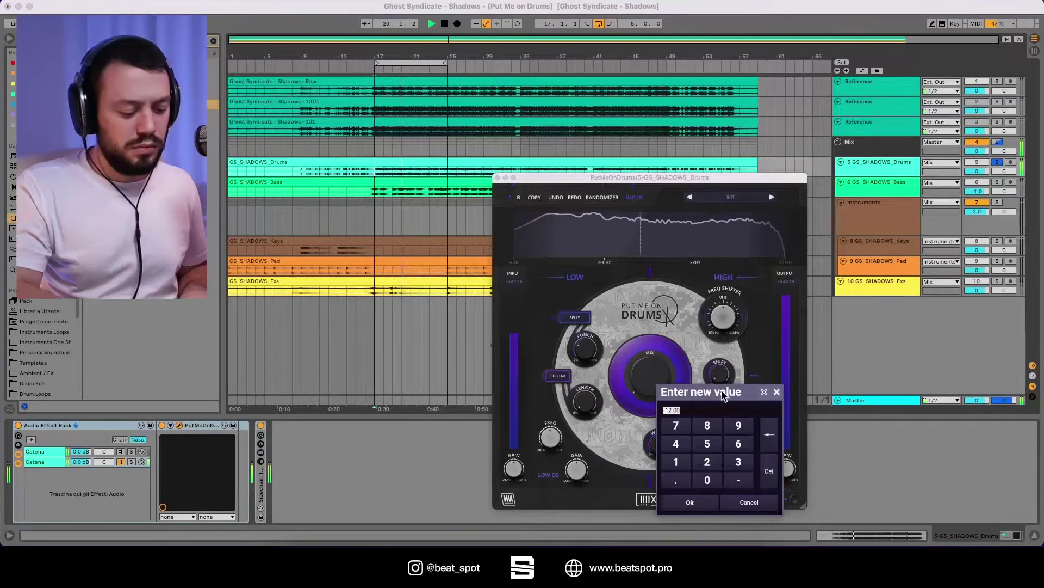
{"action": "key", "text": "Escape"}
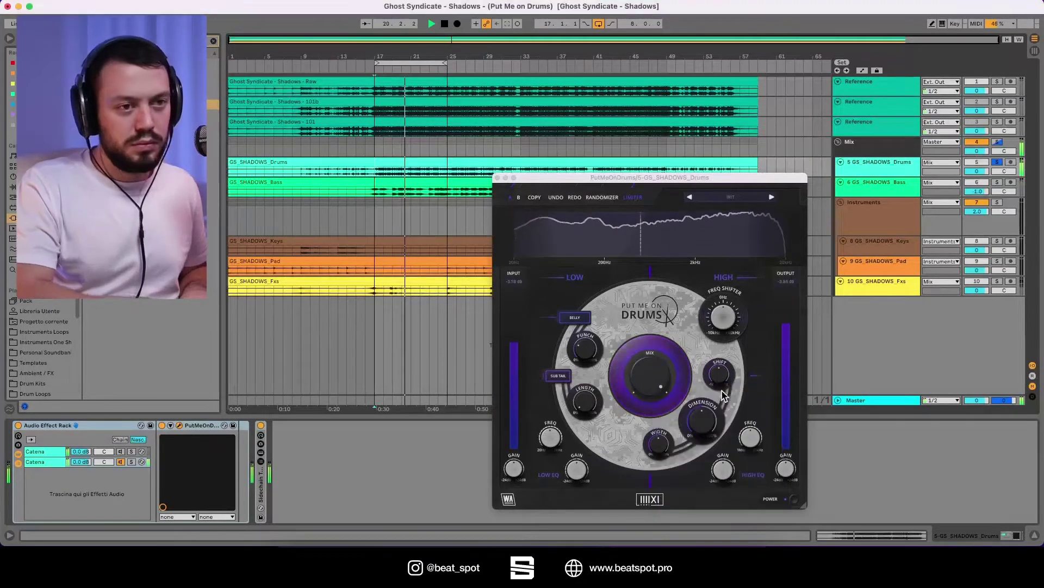
Pause playback and check the exact Dimension amount, leaving it as it is.
{"action": "left_click", "coordinate": [702, 431]}
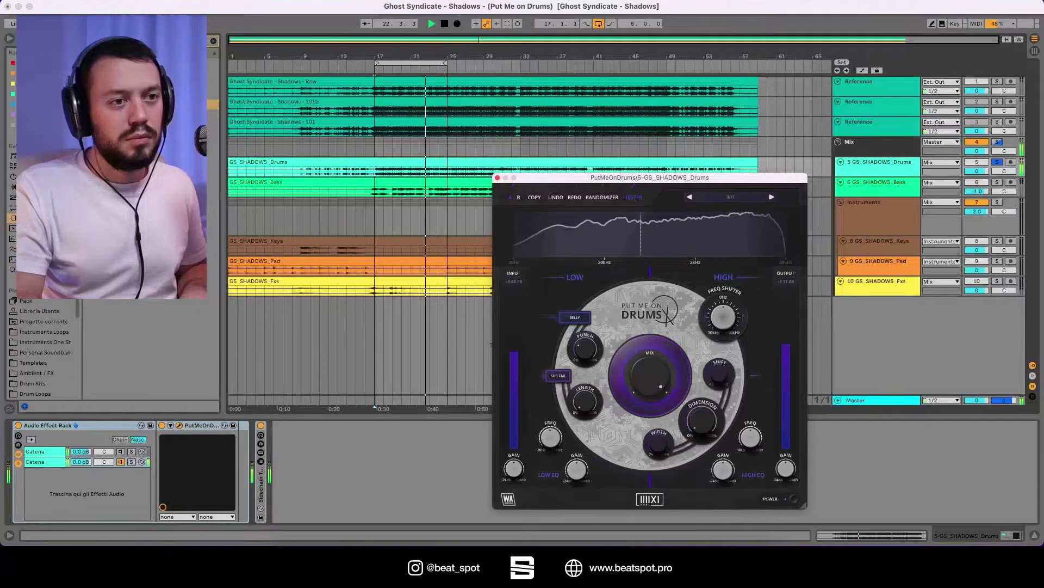
{"action": "key", "text": "space"}
{"action": "double_click", "coordinate": [704, 428]}
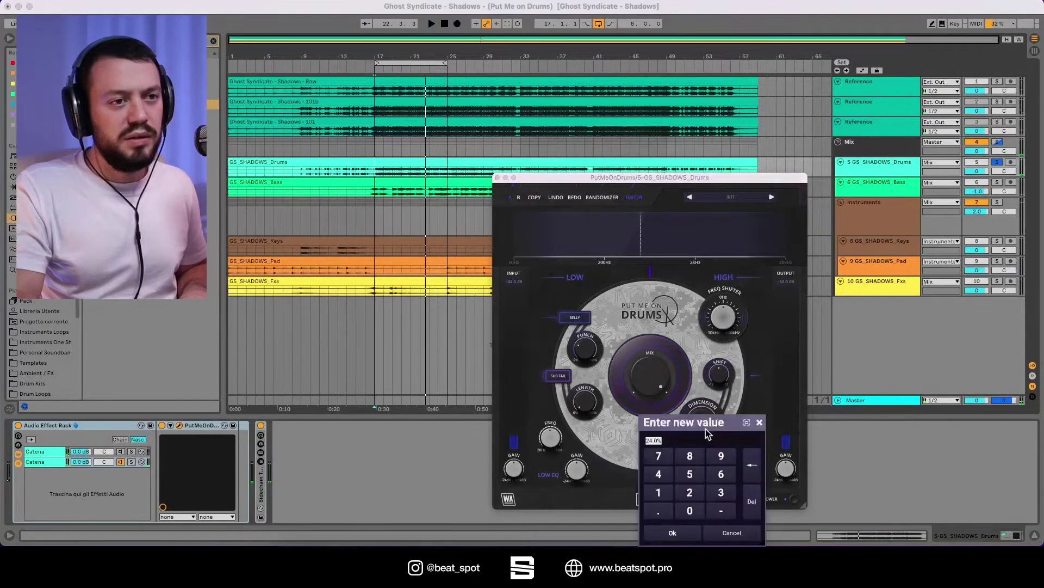
{"action": "left_click", "coordinate": [716, 533]}
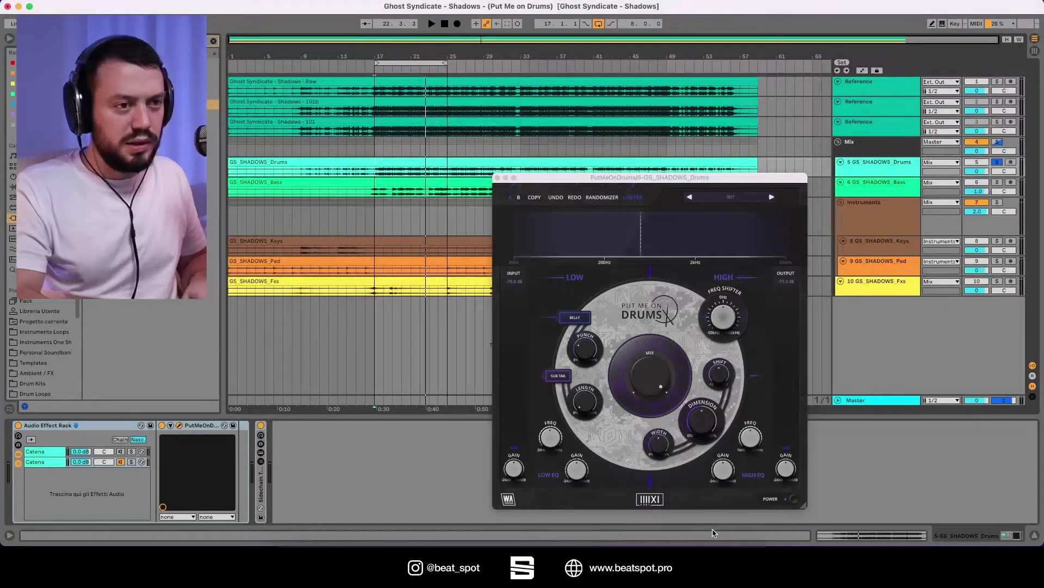
Resume the drum loop and check the exact Width amount without changing it.
{"action": "key", "text": "space"}
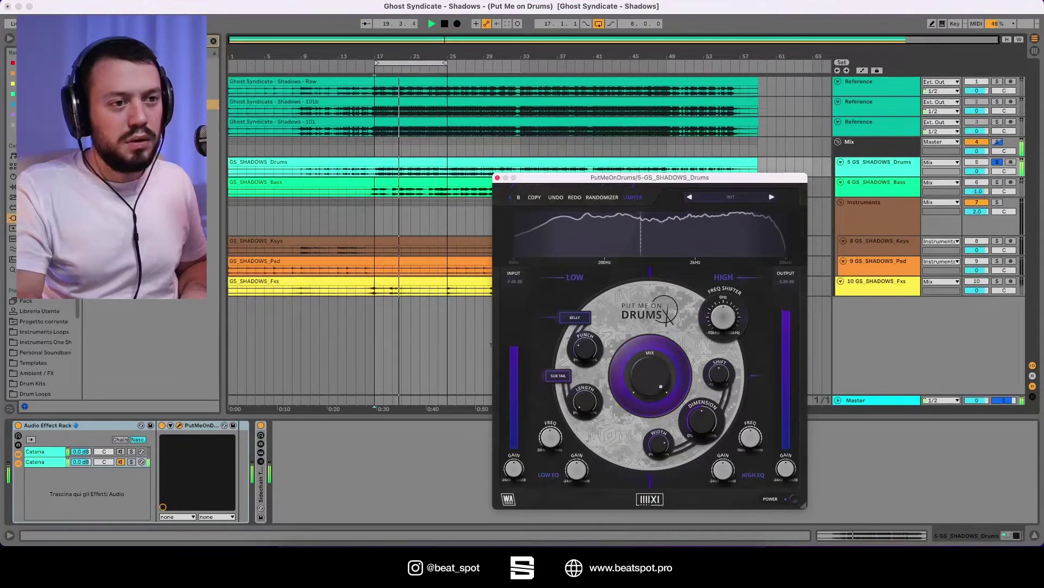
{"action": "double_click", "coordinate": [657, 443]}
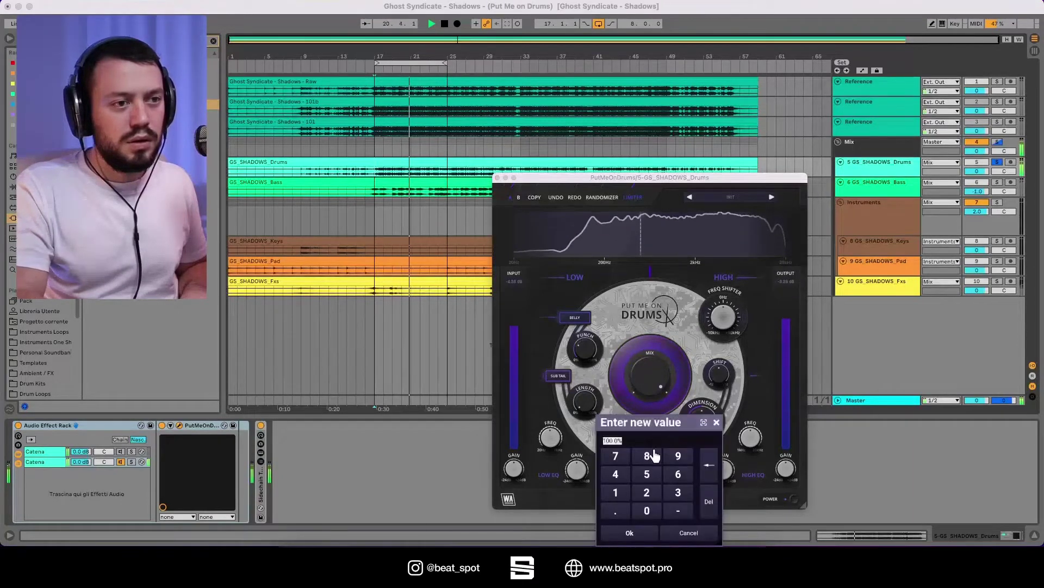
{"action": "left_click", "coordinate": [688, 533]}
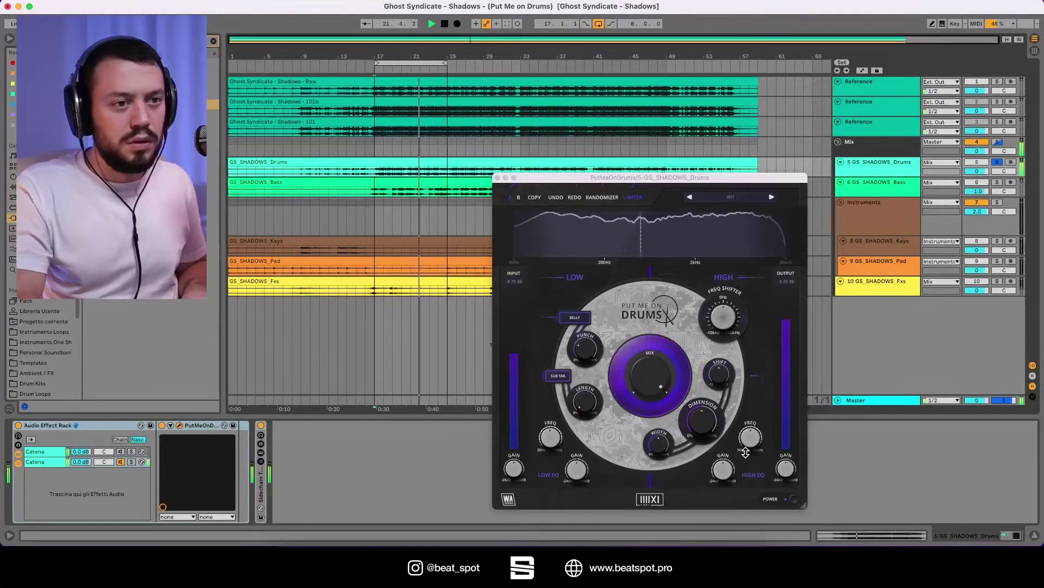
{"action": "left_click", "coordinate": [786, 191]}
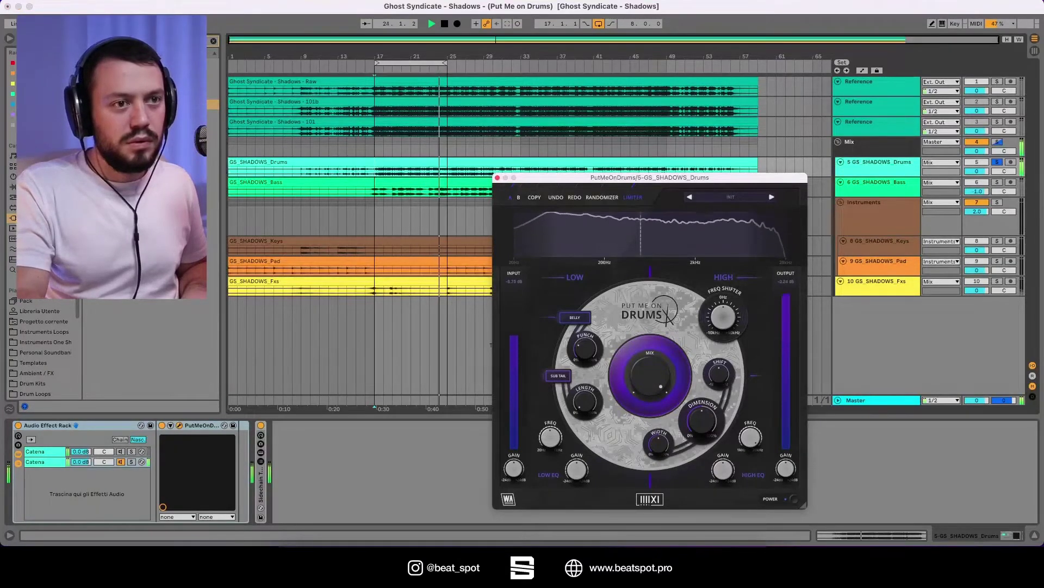
Audition the drum loop at a different Mix amount and compare it with the plugin powered off.
{"action": "key", "text": "space"}
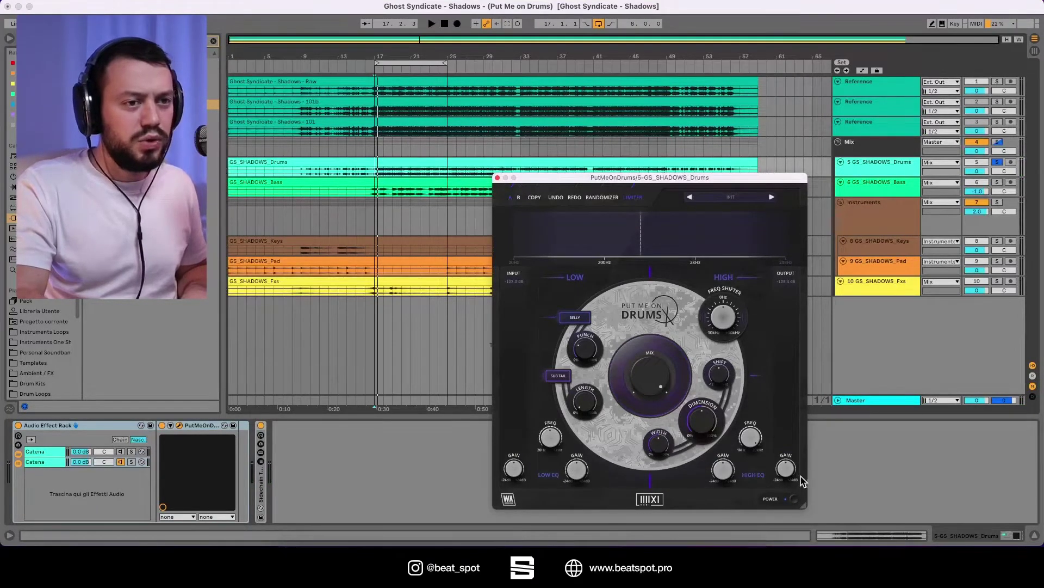
{"action": "key", "text": "space"}
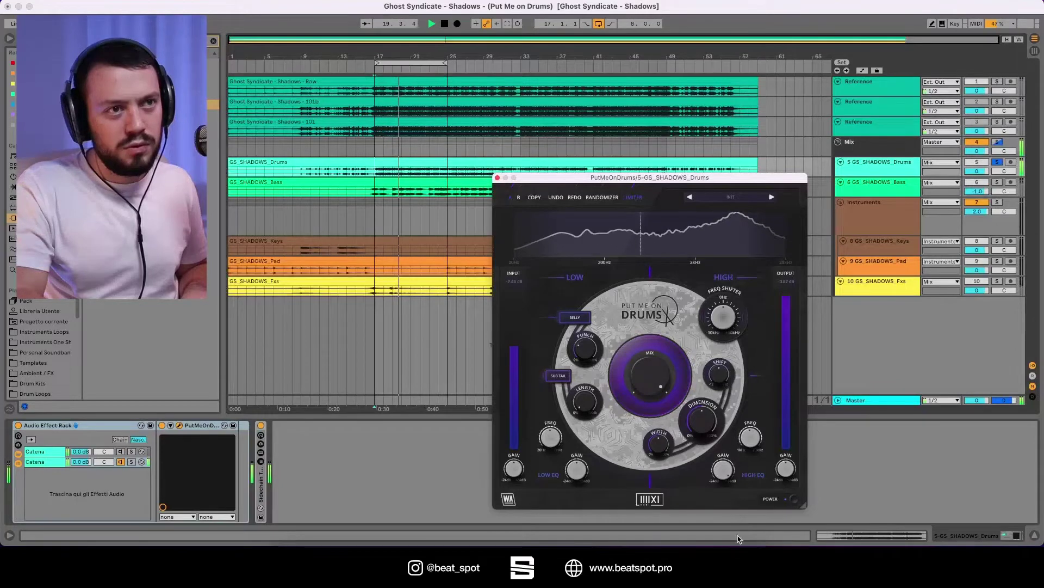
{"action": "key", "text": "space"}
{"action": "key", "text": "space"}
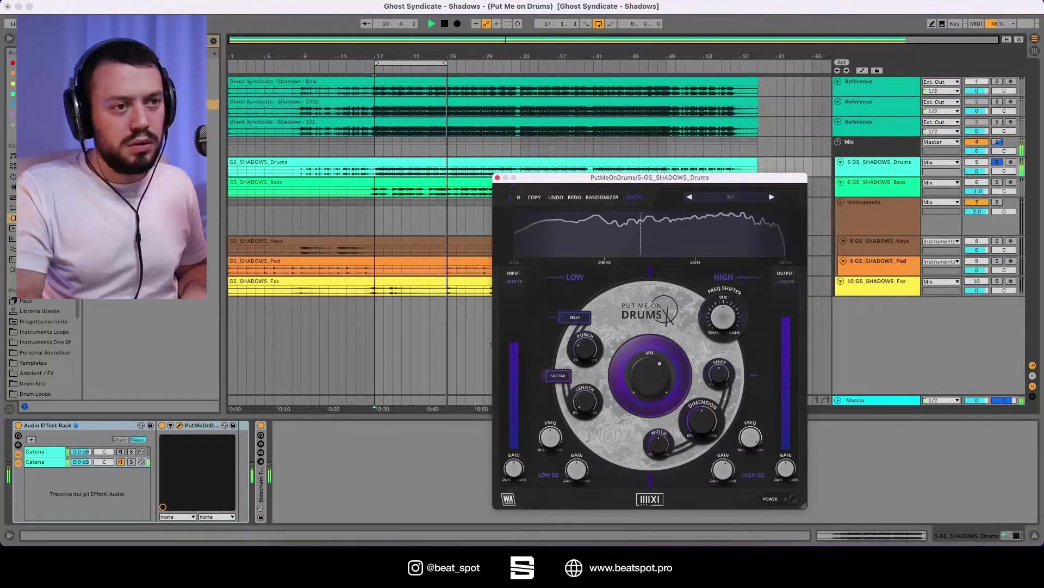
{"action": "left_click_drag", "start_coordinate": [646, 377], "coordinate": [646, 373]}
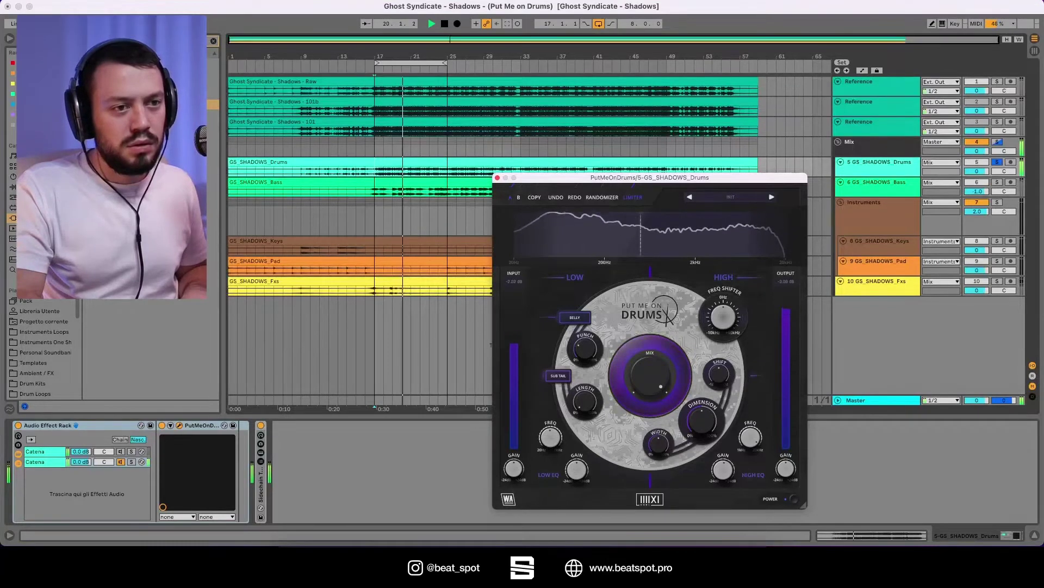
{"action": "left_click", "coordinate": [793, 499]}
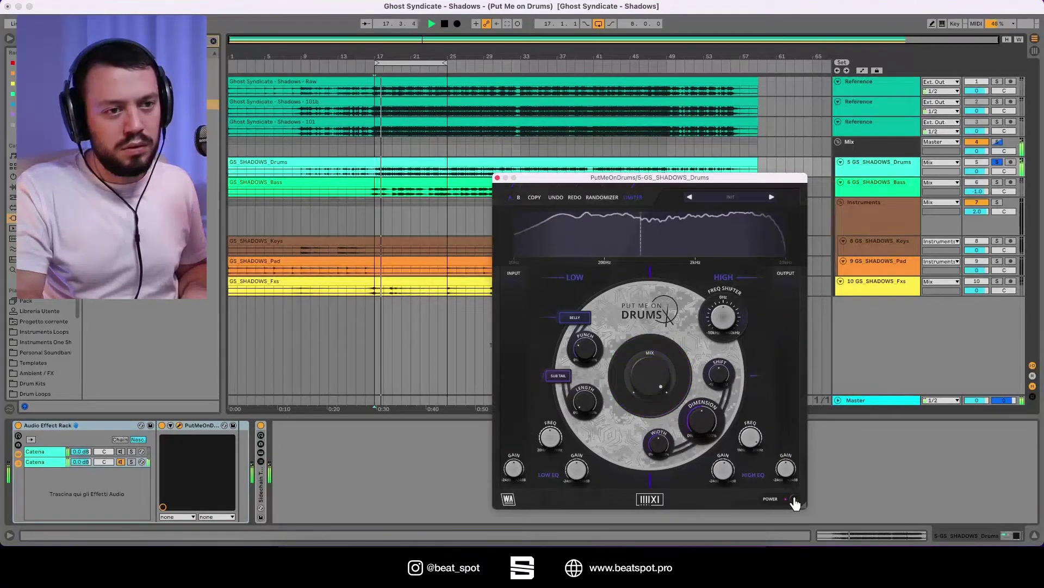
{"action": "left_click", "coordinate": [793, 499]}
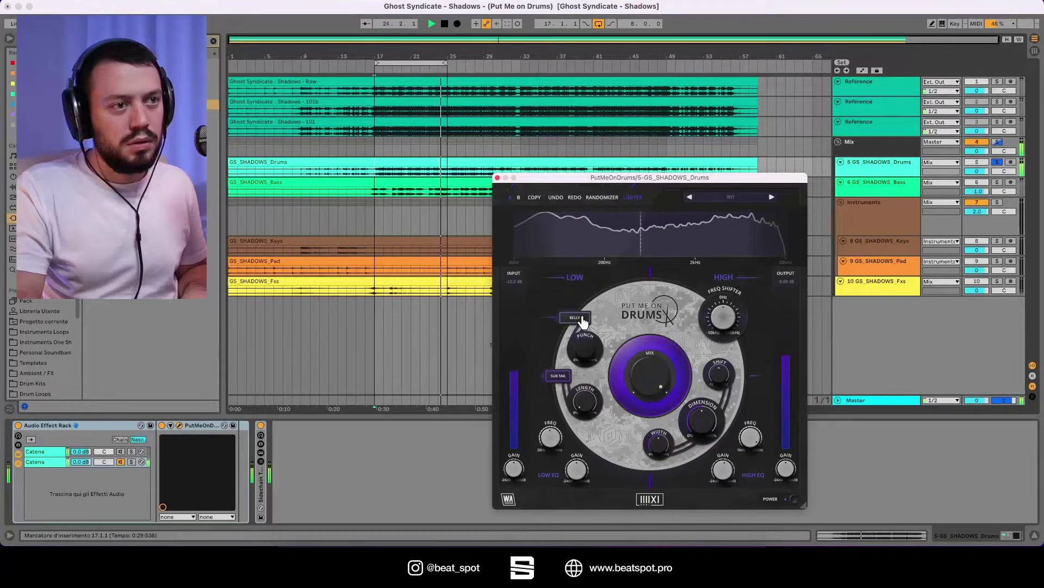
Unsolo the GS_SHADOWS_Drums track and play the full mix.
{"action": "key", "text": "space"}
{"action": "left_click", "coordinate": [878, 163]}
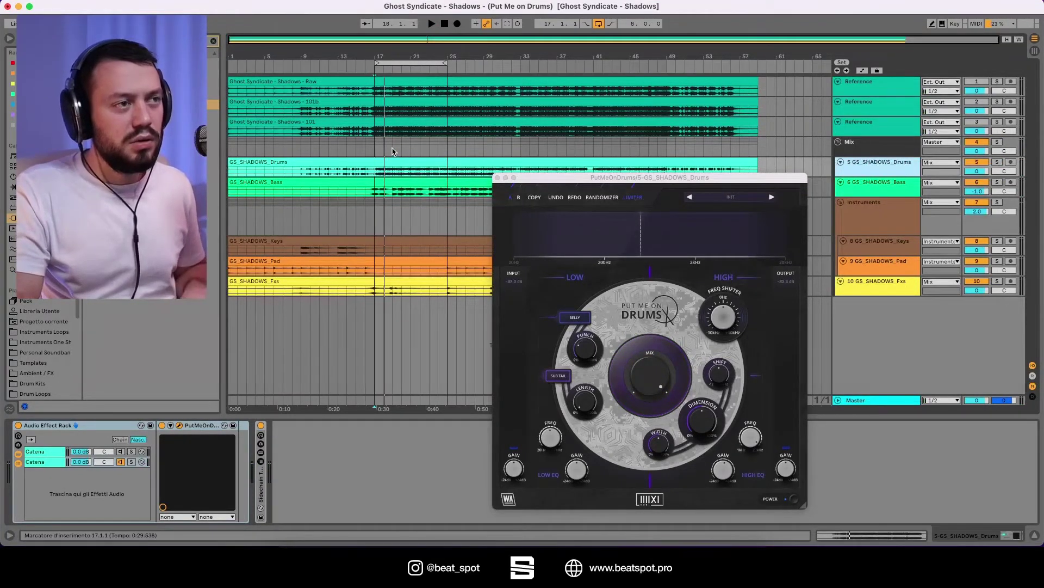
{"action": "key", "text": "space"}
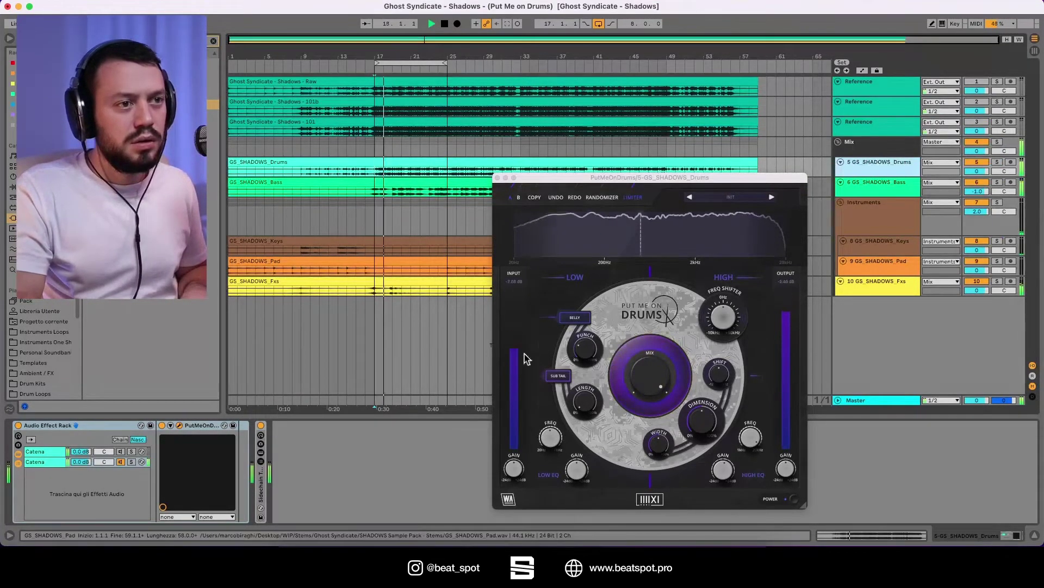
Compare the full mix with the plugin and its Belly option toggled, and switch Sub Tail off.
{"action": "left_click", "coordinate": [162, 427]}
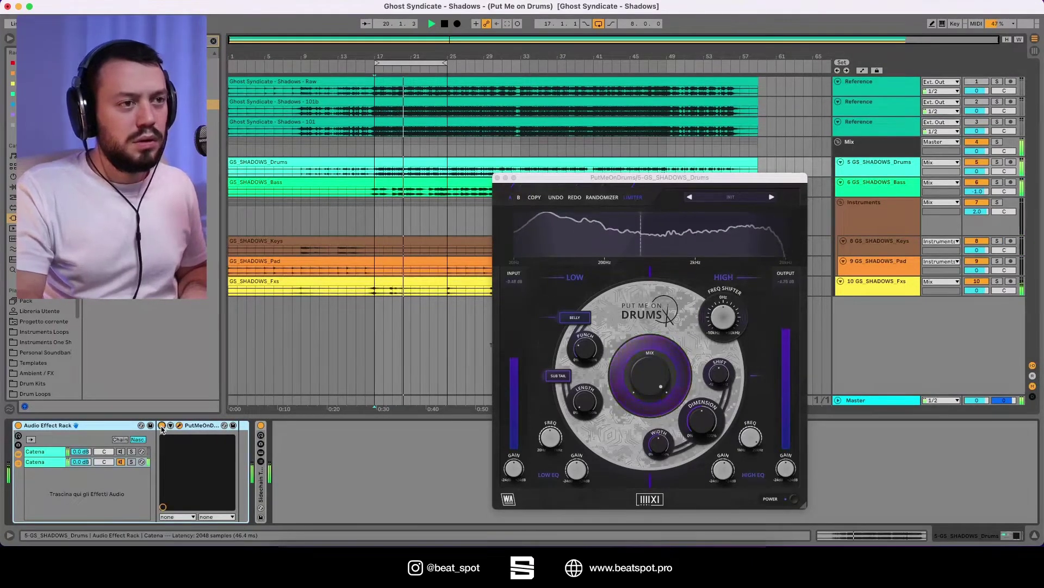
{"action": "left_click", "coordinate": [574, 320]}
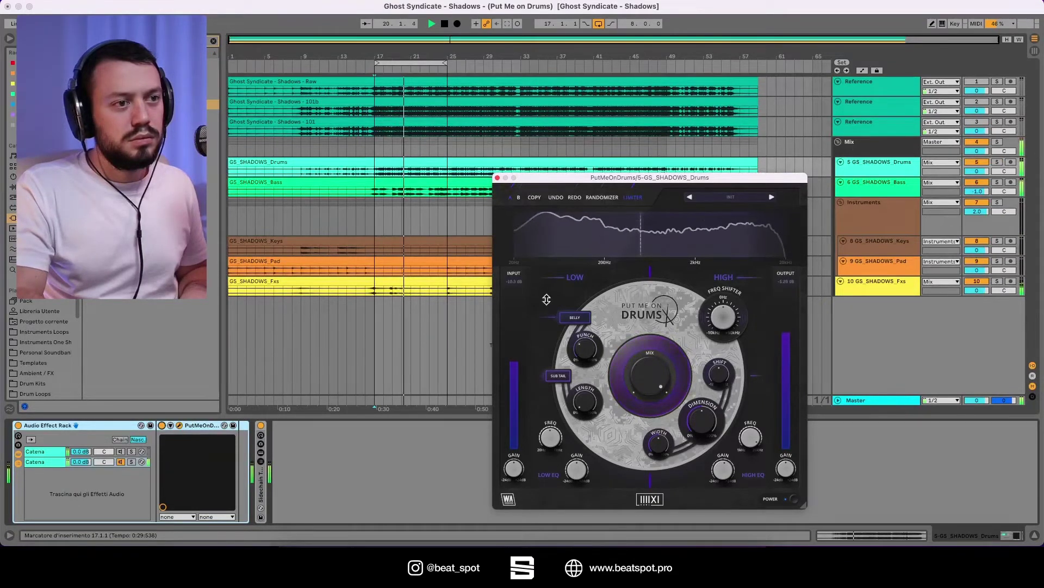
{"action": "key", "text": "space"}
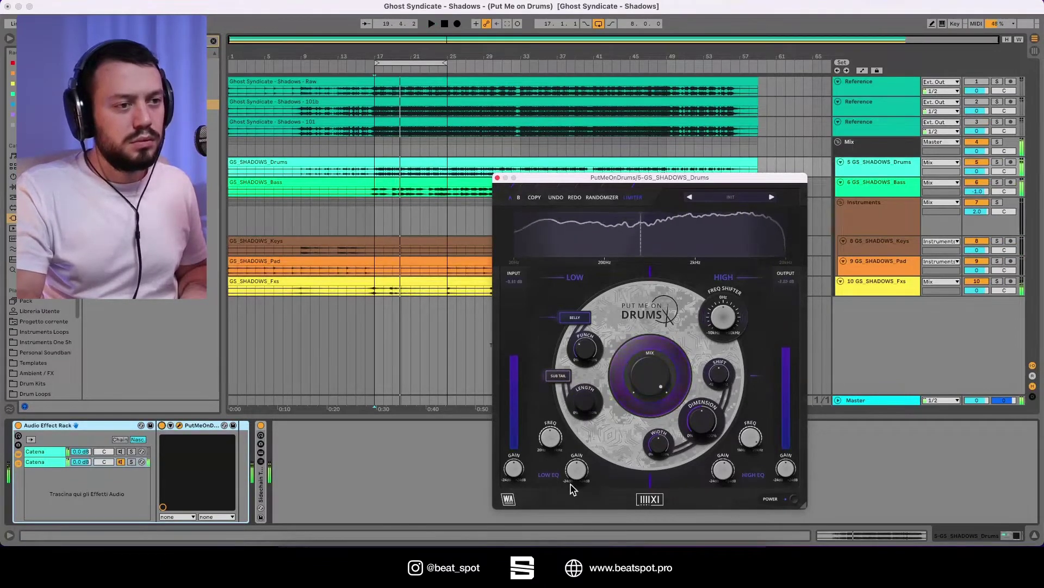
{"action": "key", "text": "space"}
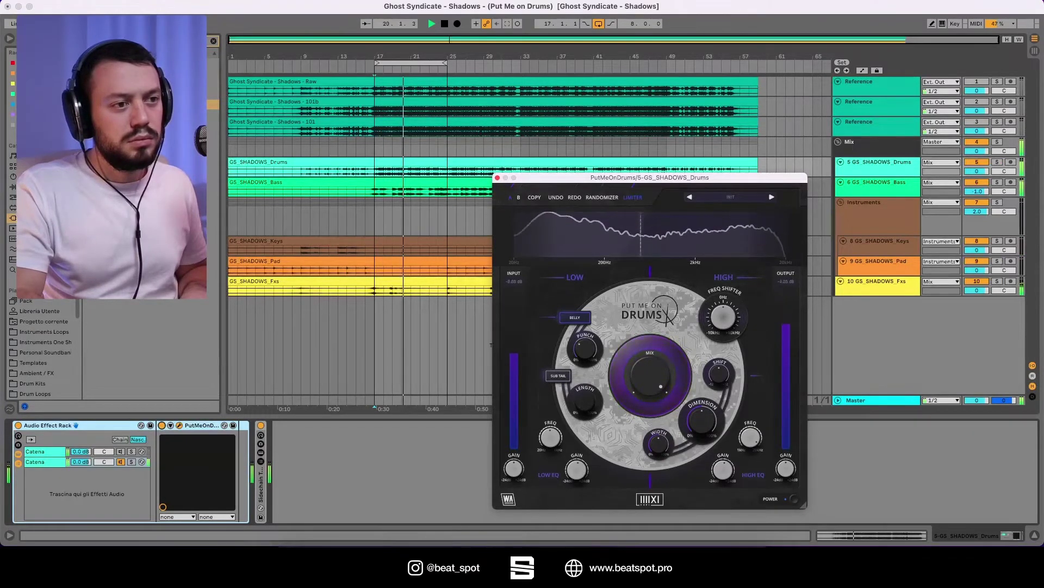
Set the Low EQ gain to 0 dB and shift the low/high crossover slightly higher, replaying the mix.
{"action": "double_click", "coordinate": [573, 472]}
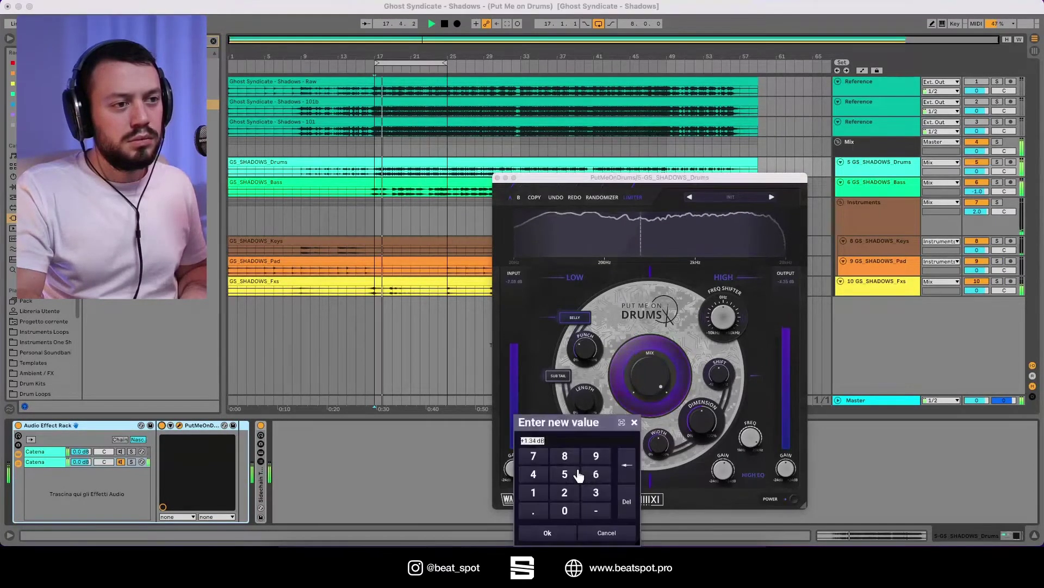
{"action": "type", "text": "0"}
{"action": "key", "text": "Return"}
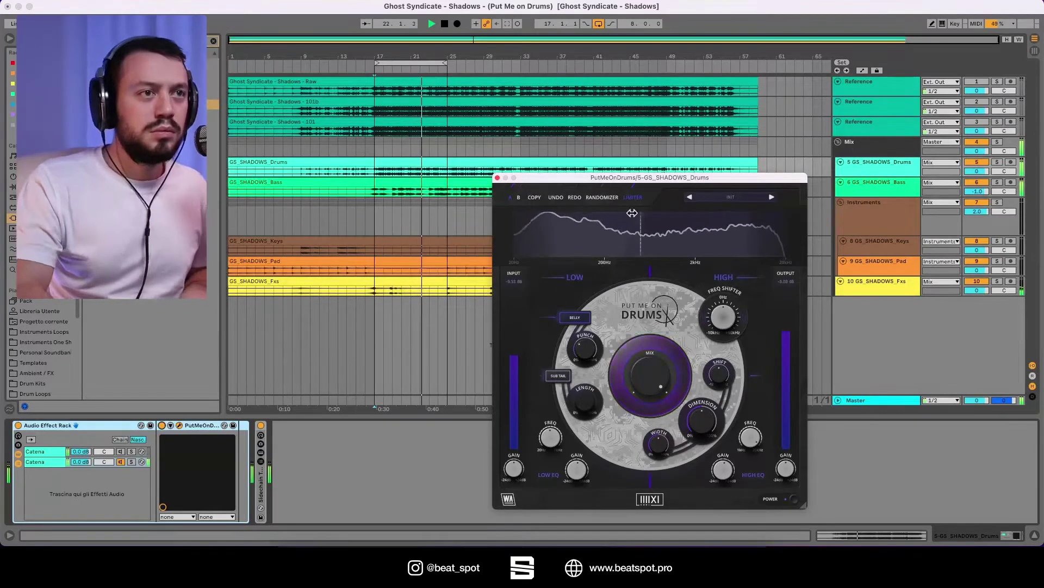
{"action": "key", "text": "space"}
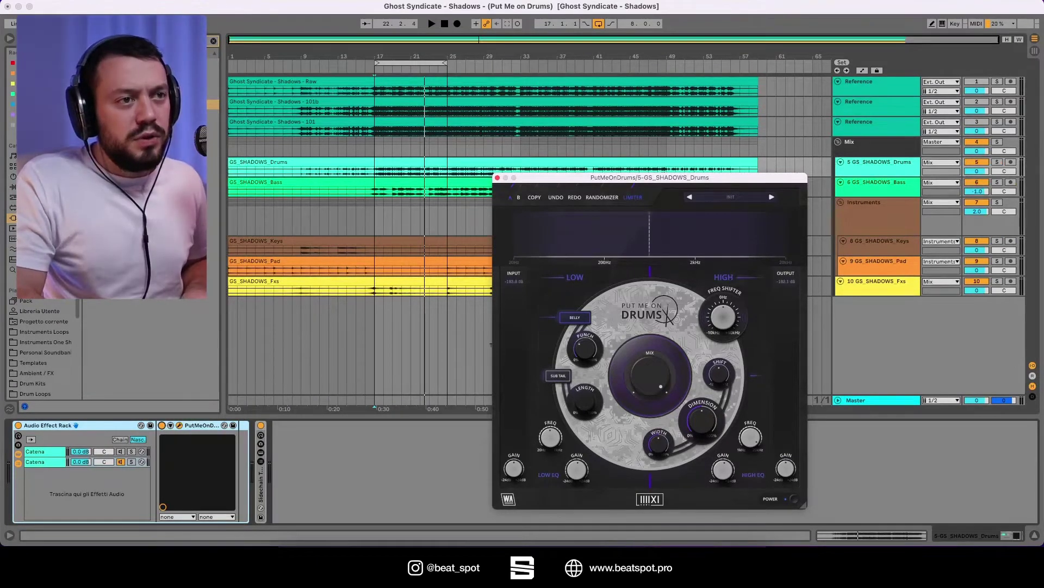
{"action": "key", "text": "space"}
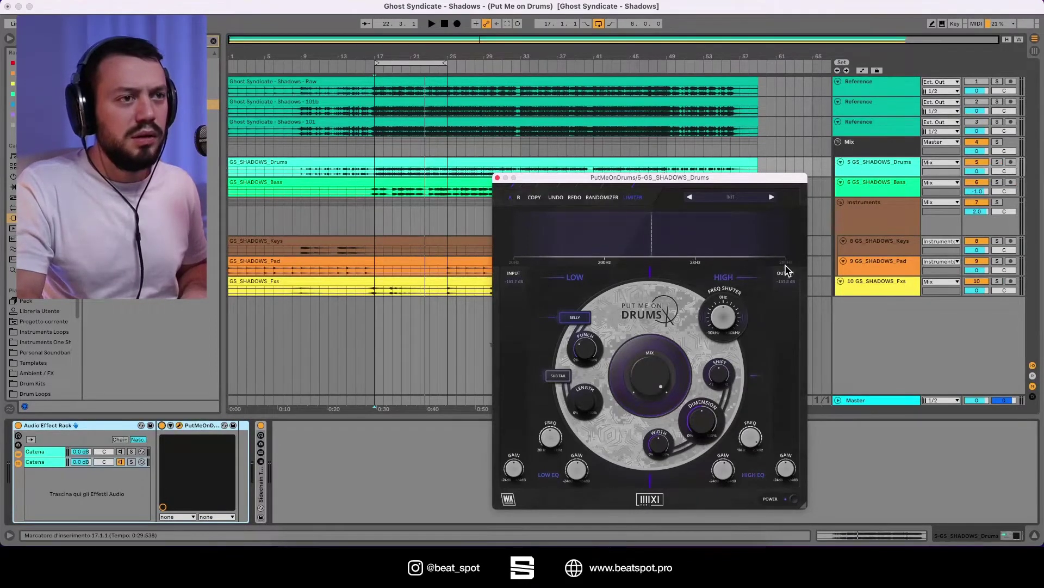
Replay the mix while touching up the Mix knob, and solo the low band below 120 Hz in the Master's Multiband Dynamics.
{"action": "key", "text": "space"}
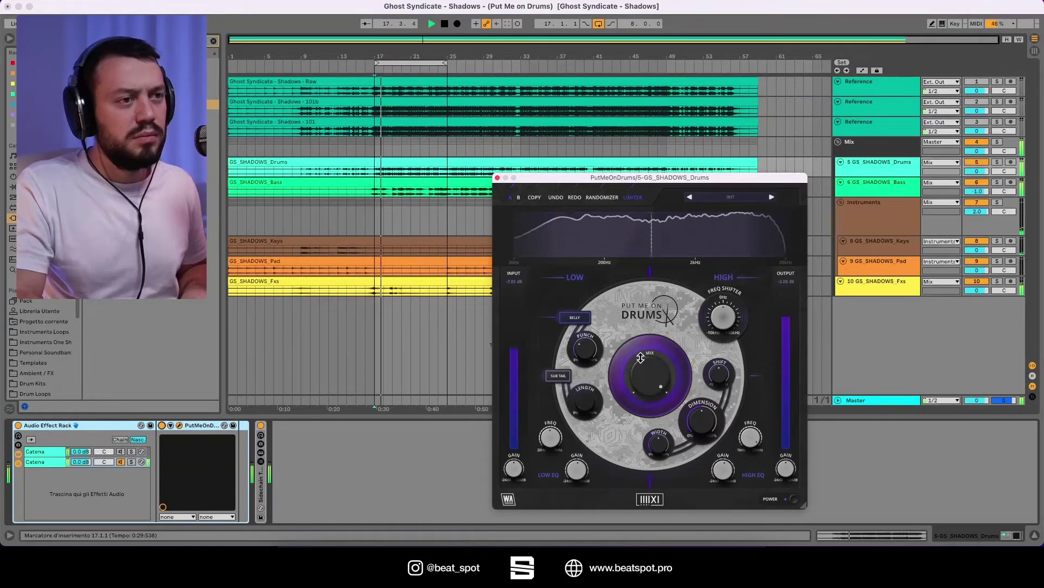
{"action": "mouse_move", "coordinate": [650, 376]}
{"action": "left_mouse_down"}
{"action": "mouse_move", "coordinate": [651, 414]}
{"action": "mouse_move", "coordinate": [651, 377]}
{"action": "left_mouse_up"}
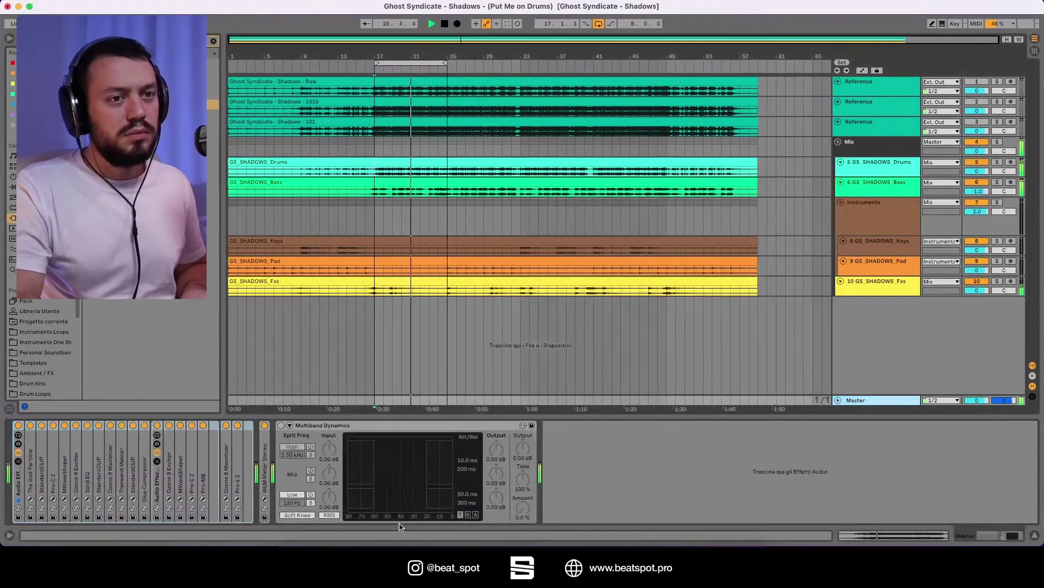
{"action": "left_click", "coordinate": [443, 403]}
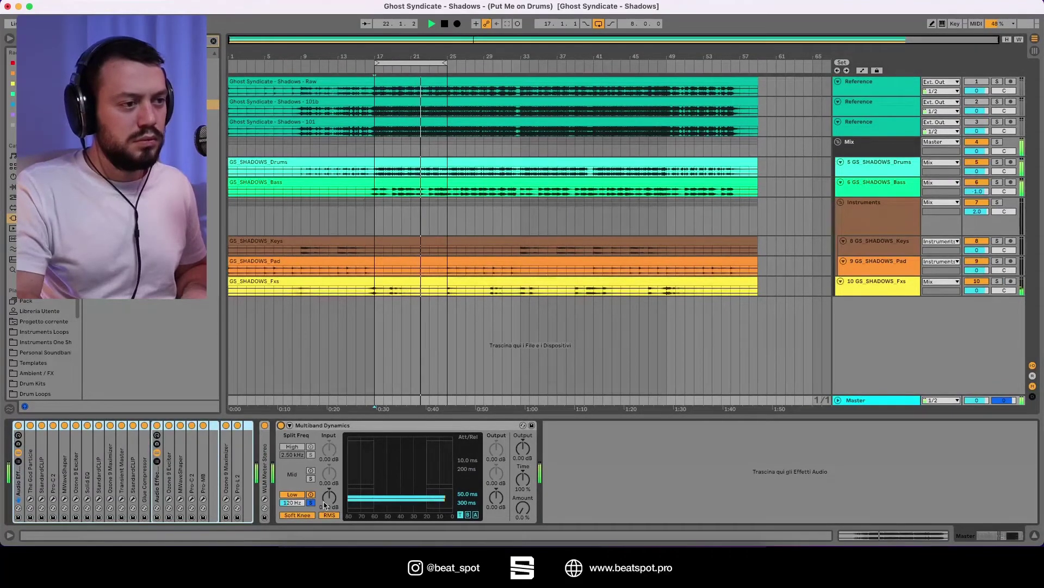
Return to Put Me On Drums on the GS_SHADOWS_Drums track, toggle Sub Tail and replay the mix.
{"action": "left_click", "coordinate": [879, 162]}
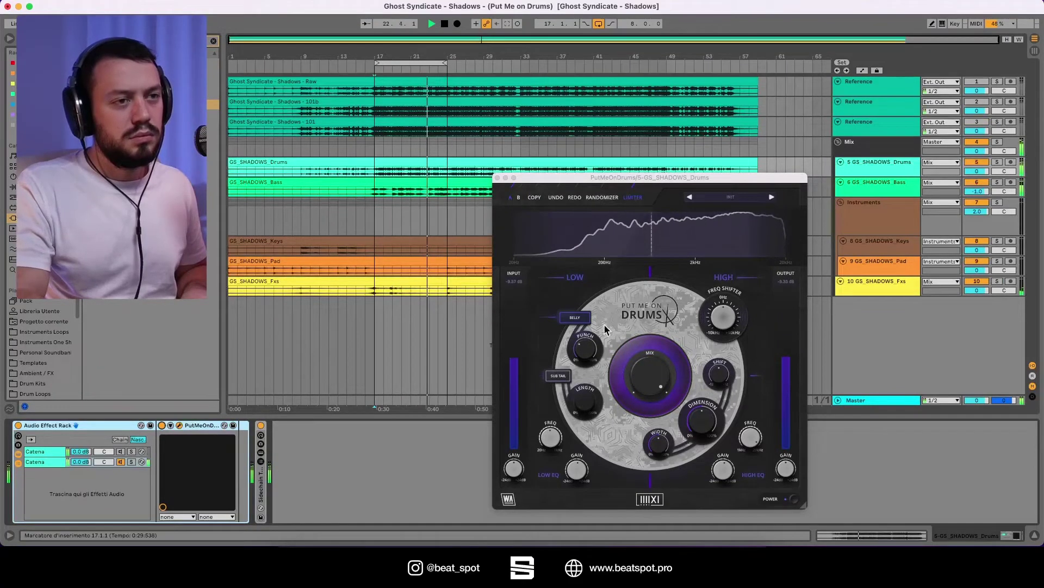
{"action": "left_click", "coordinate": [555, 377]}
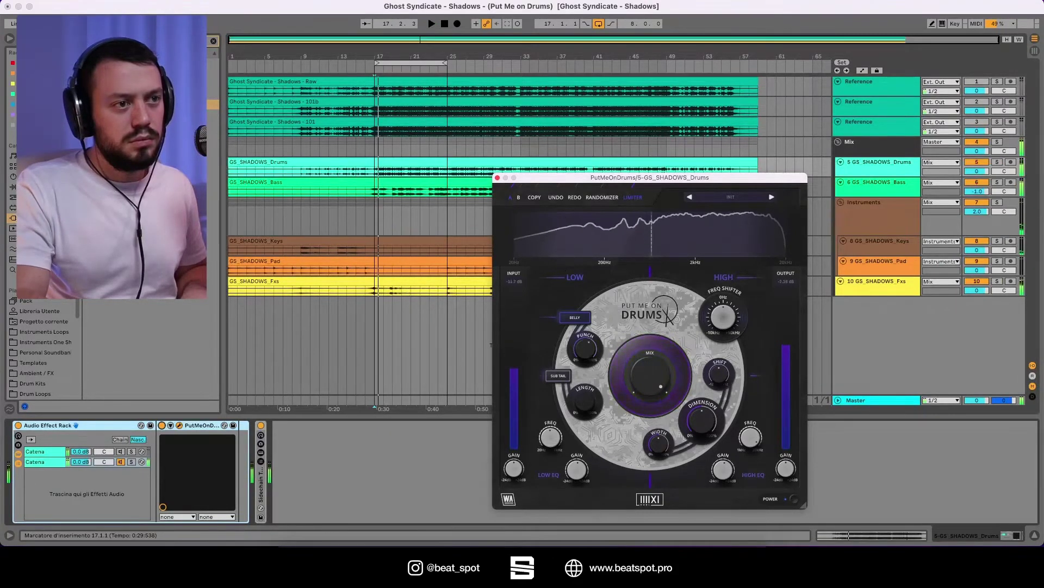
{"action": "key", "text": "space"}
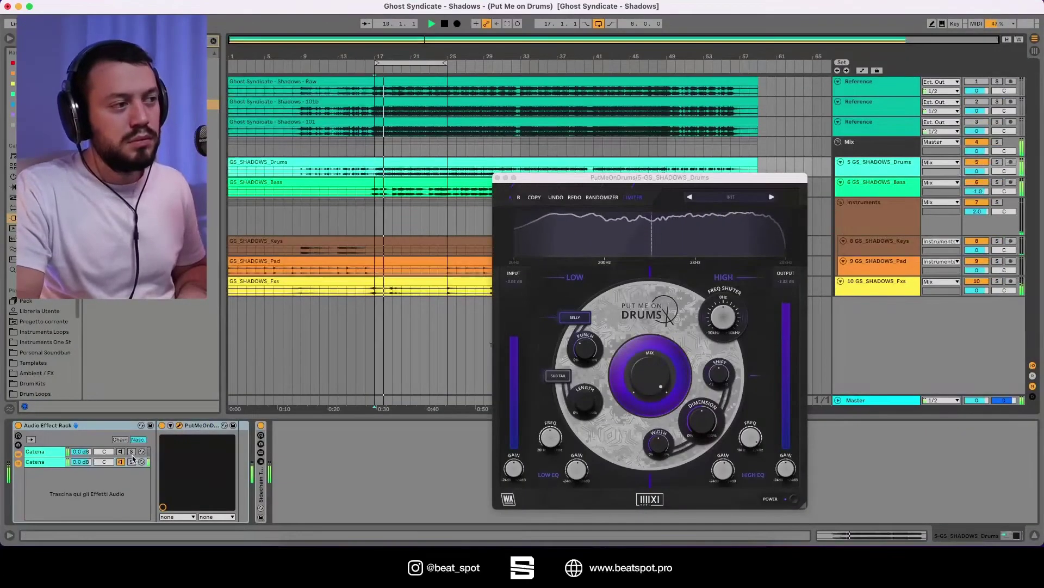
Compare the drum rack's two chains in the mix by repeatedly soloing and unsoloing the first chain during playback.
{"action": "left_click", "coordinate": [131, 452]}
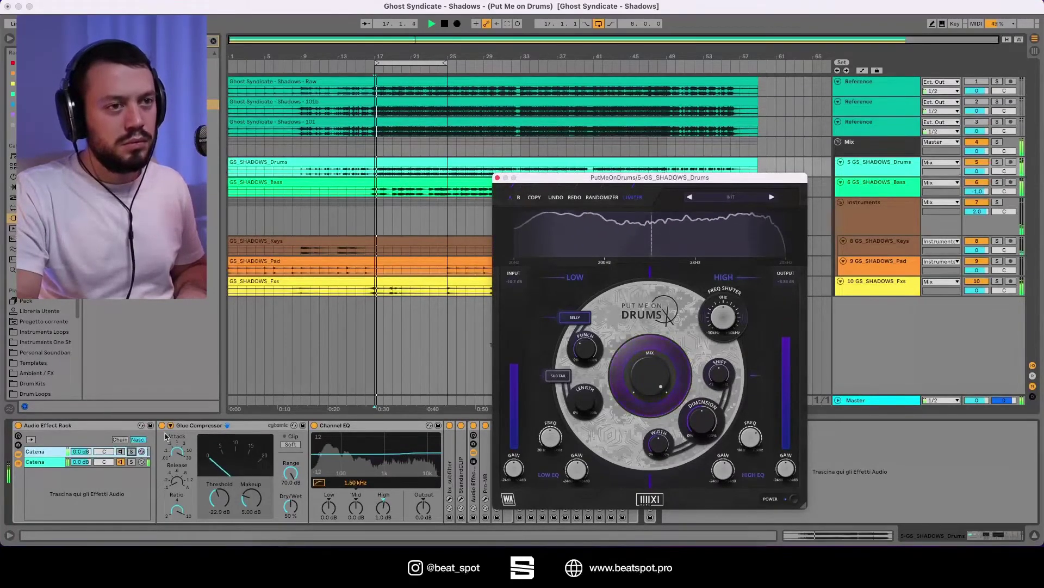
{"action": "left_click", "coordinate": [131, 451]}
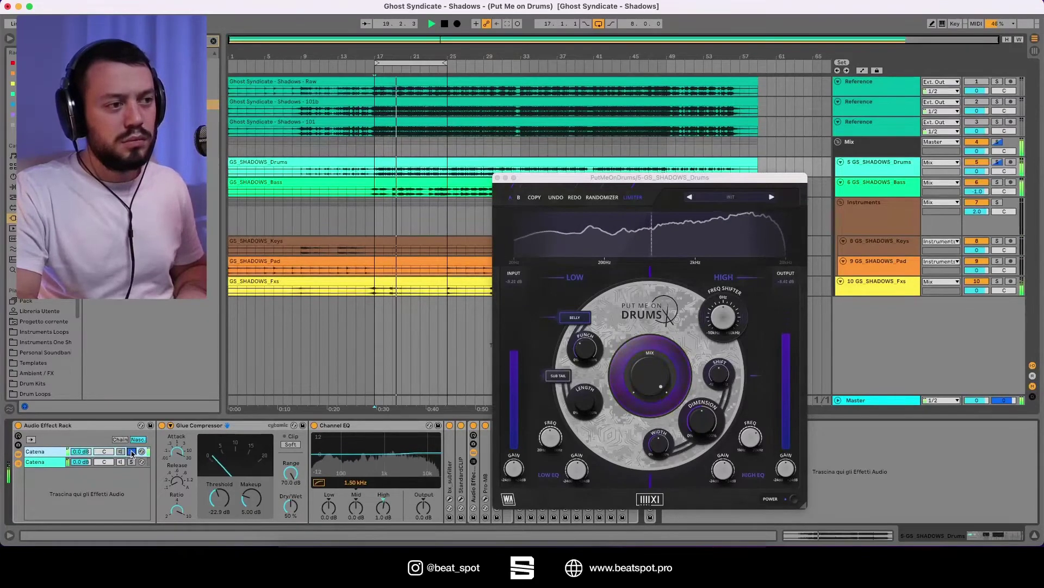
{"action": "left_click", "coordinate": [131, 451]}
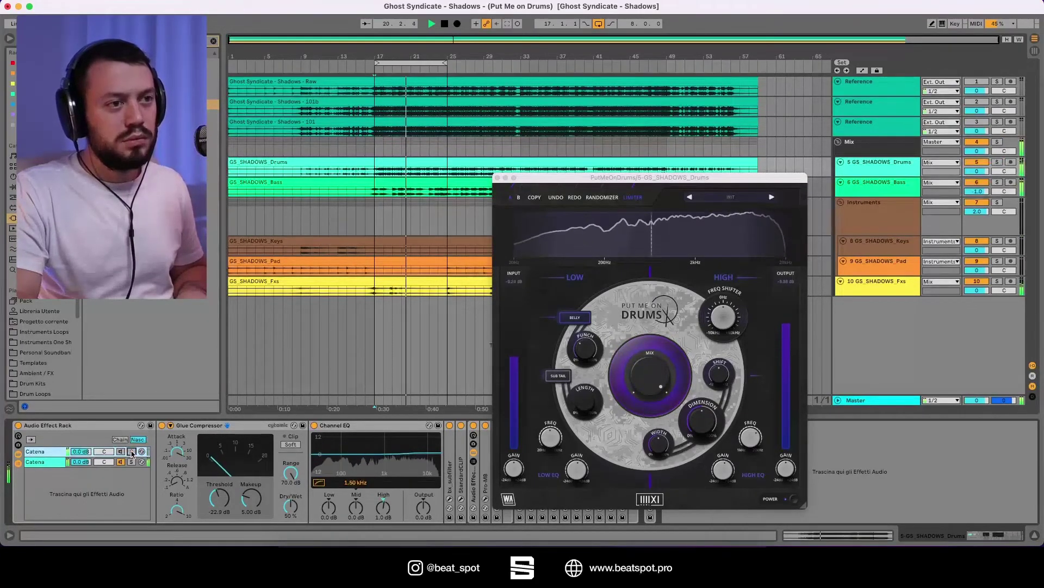
{"action": "left_click", "coordinate": [131, 451]}
{"action": "left_click", "coordinate": [131, 452]}
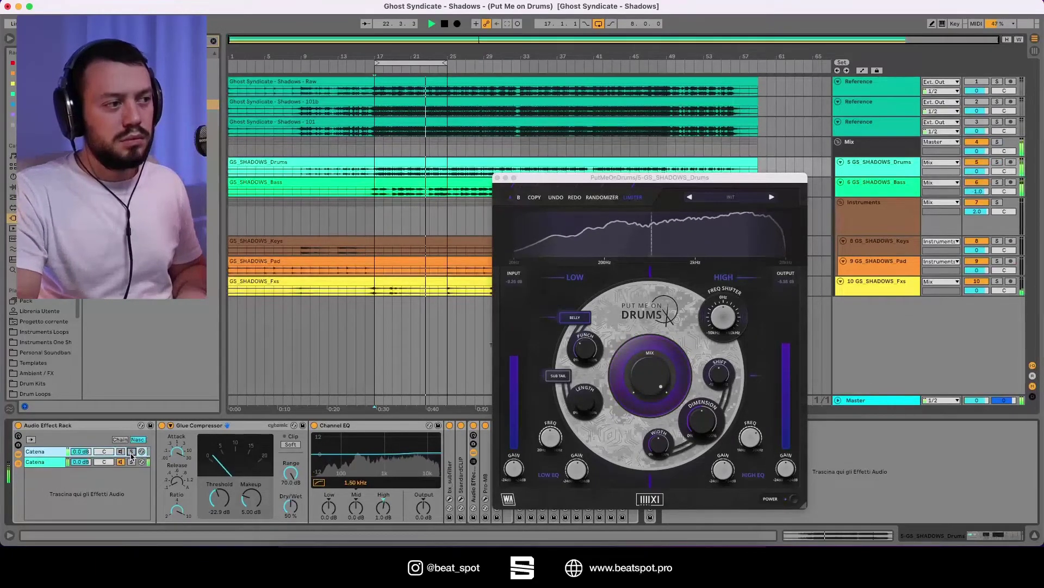
{"action": "left_click", "coordinate": [131, 452]}
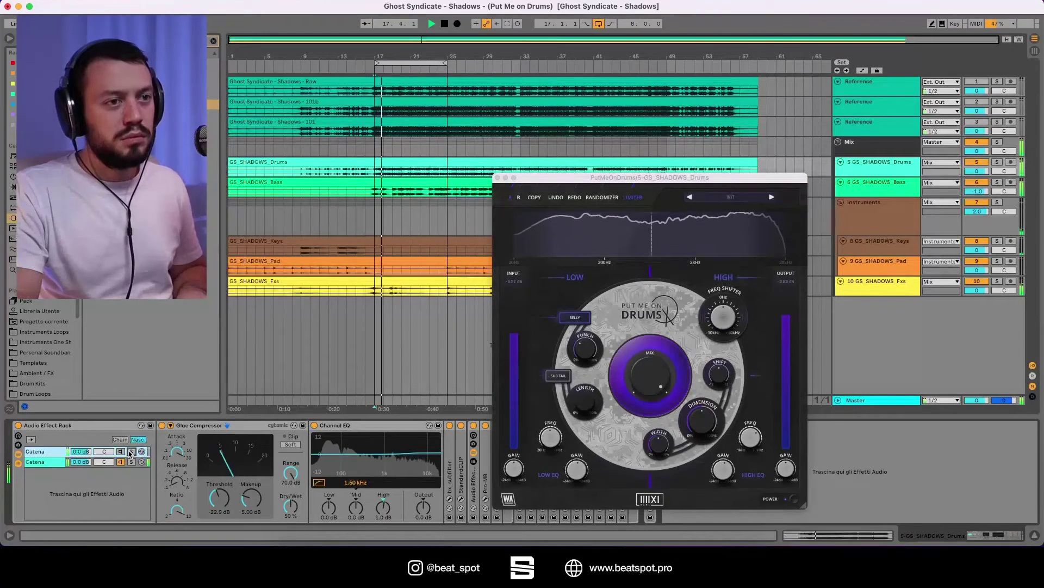
{"action": "left_click", "coordinate": [130, 452]}
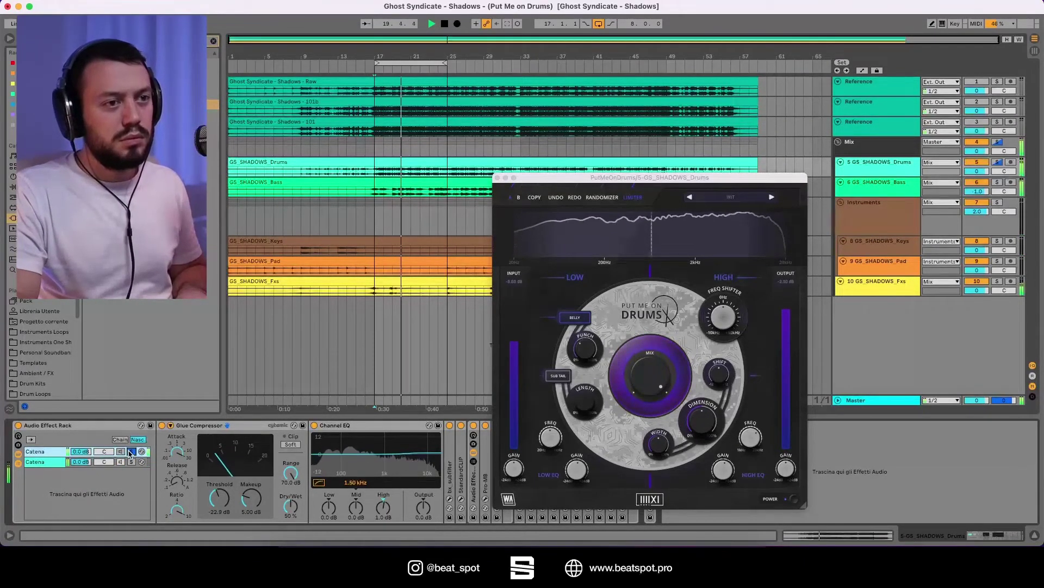
{"action": "left_click", "coordinate": [130, 452]}
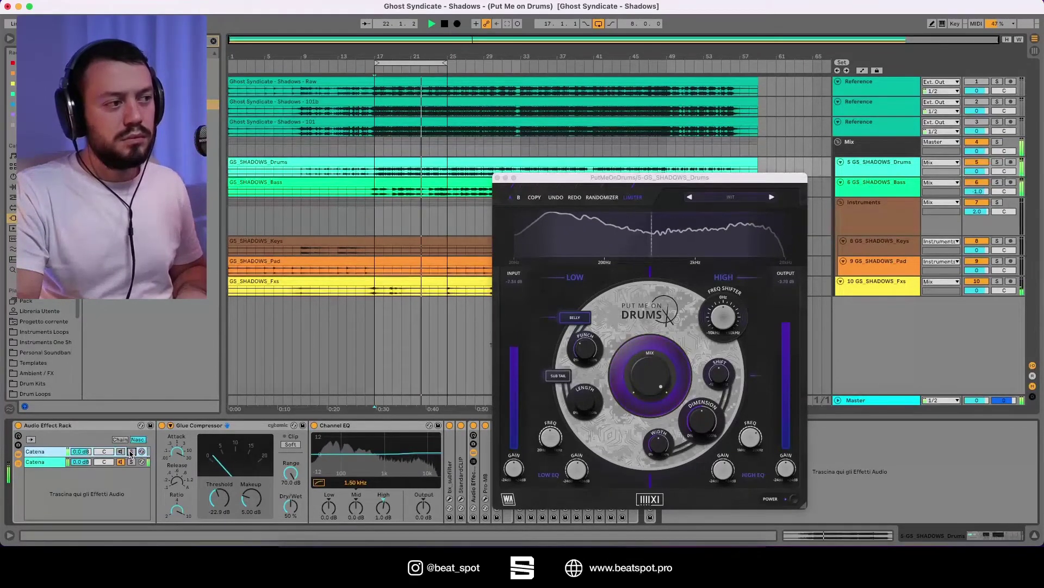
{"action": "left_click", "coordinate": [131, 452]}
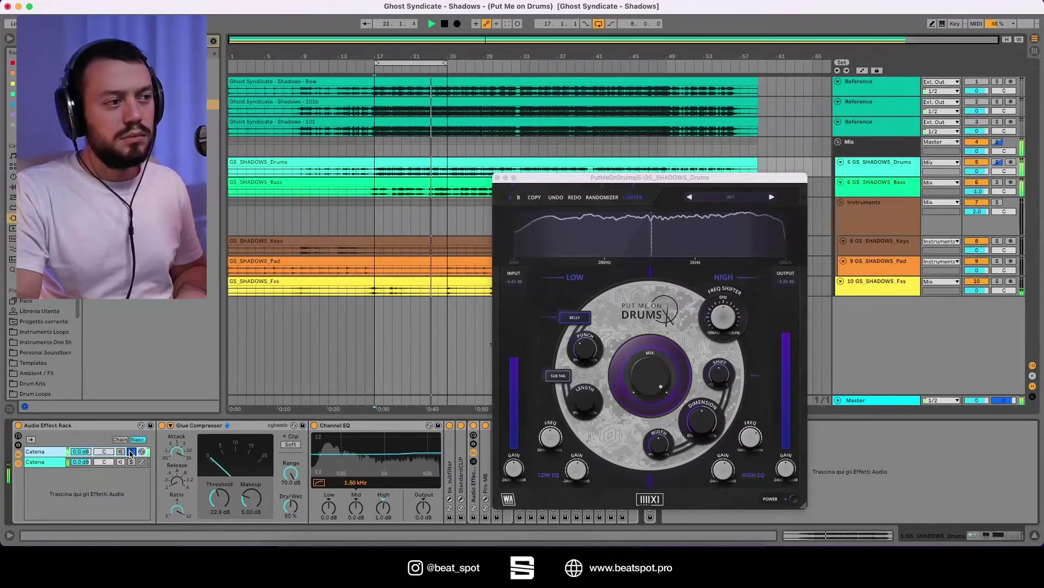
{"action": "left_click", "coordinate": [131, 452]}
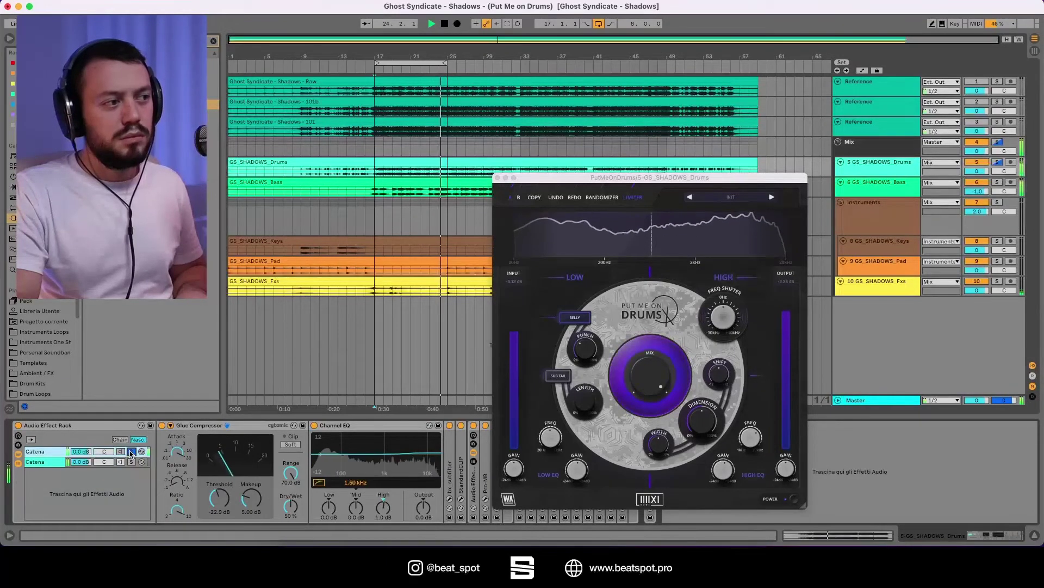
Solo the drum rack's second chain and insert an EQ Eight after Put Me On Drums in it.
{"action": "left_click", "coordinate": [130, 462]}
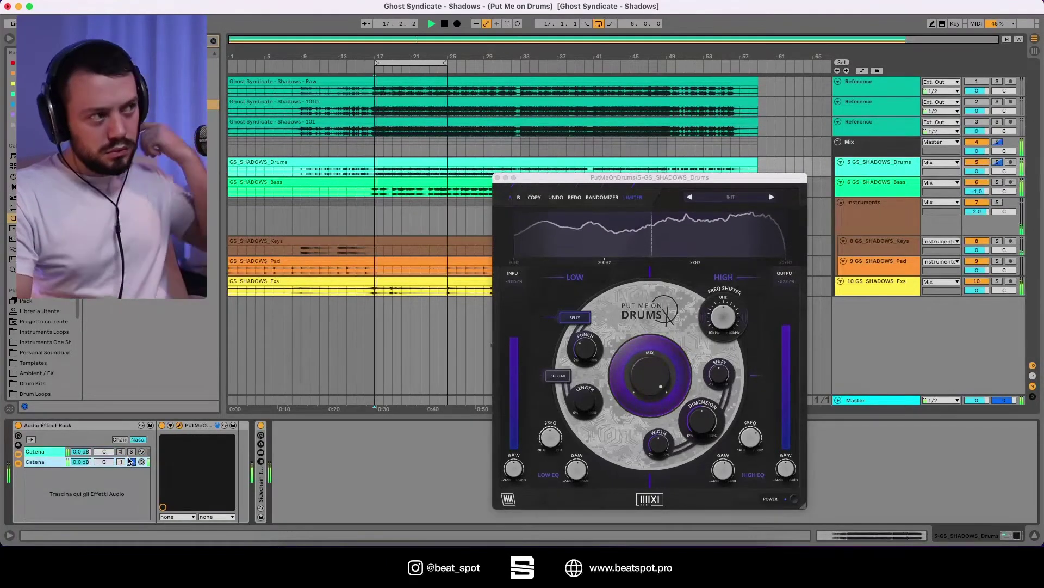
{"action": "key", "text": "space"}
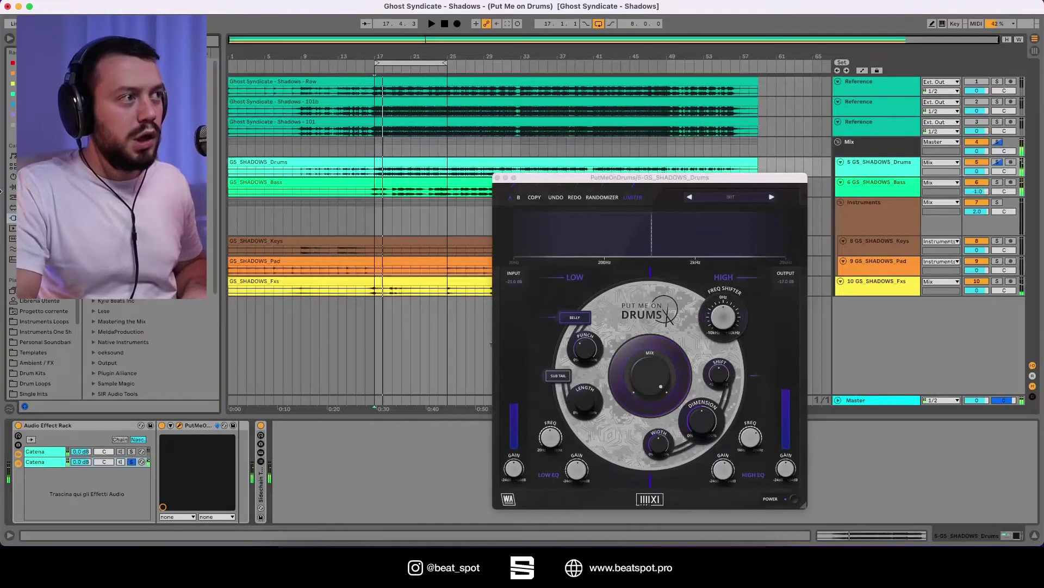
{"action": "left_click", "coordinate": [12, 187]}
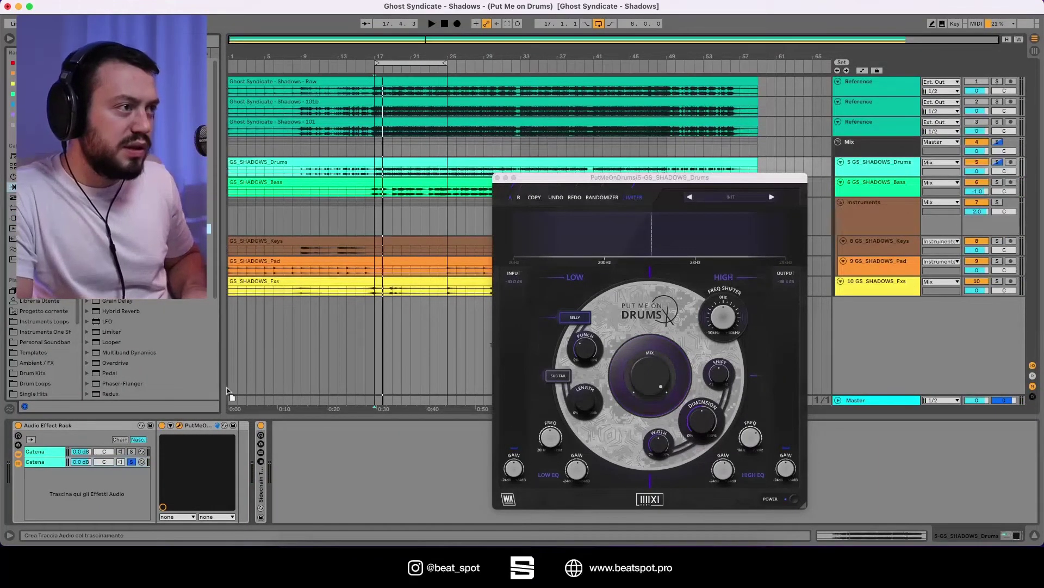
{"action": "left_click_drag", "start_coordinate": [227, 390], "coordinate": [233, 440]}
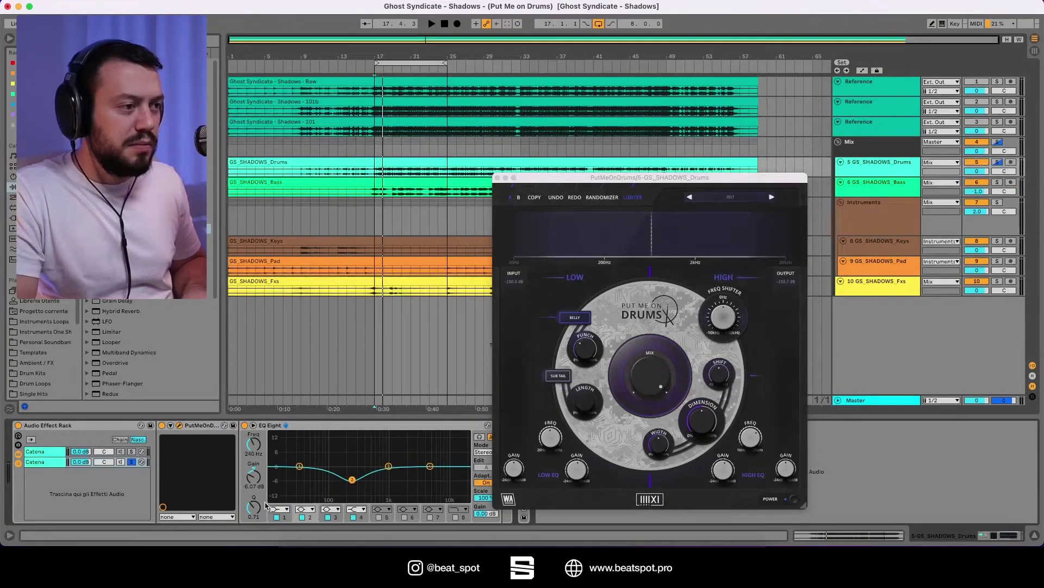
Shape EQ Eight band 2 as a -6.57 dB cut at 141 Hz with Q 1.29, and disable bands 1, 3 and 4.
{"action": "key", "text": "space"}
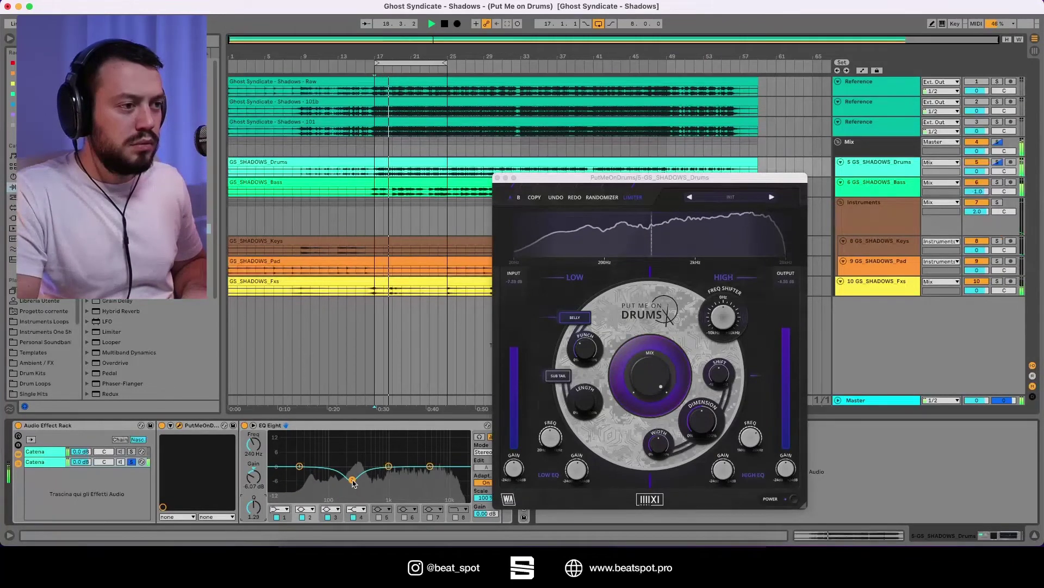
{"action": "left_click_drag", "start_coordinate": [335, 478], "coordinate": [338, 480]}
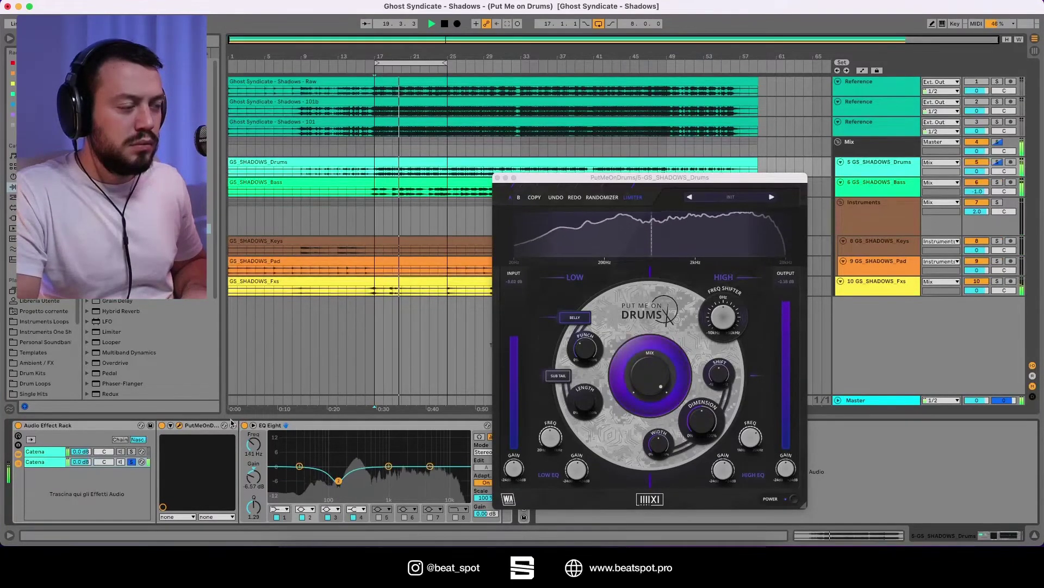
{"action": "left_click", "coordinate": [276, 517]}
{"action": "left_click", "coordinate": [328, 517]}
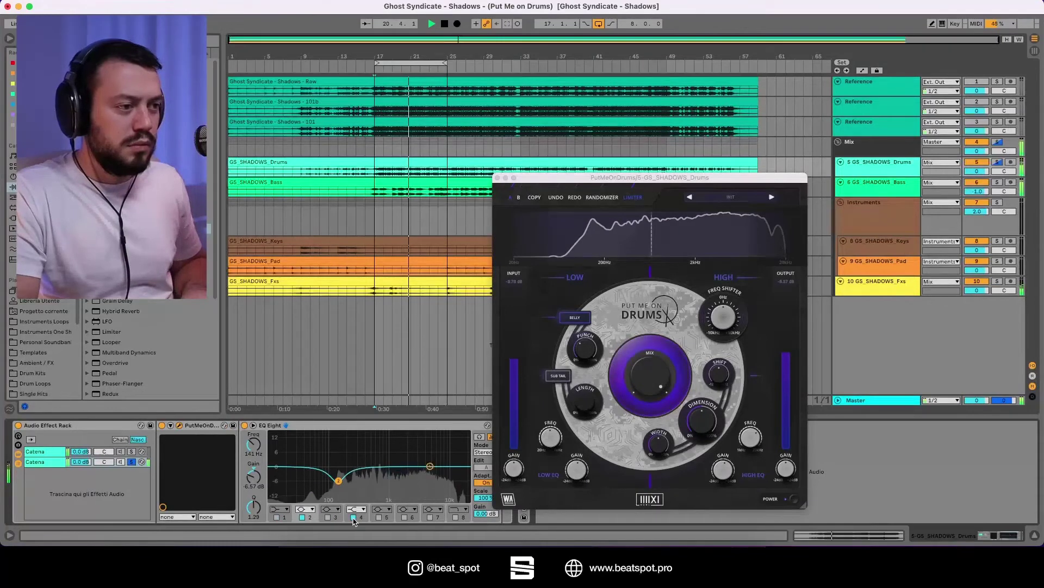
{"action": "left_click", "coordinate": [354, 517]}
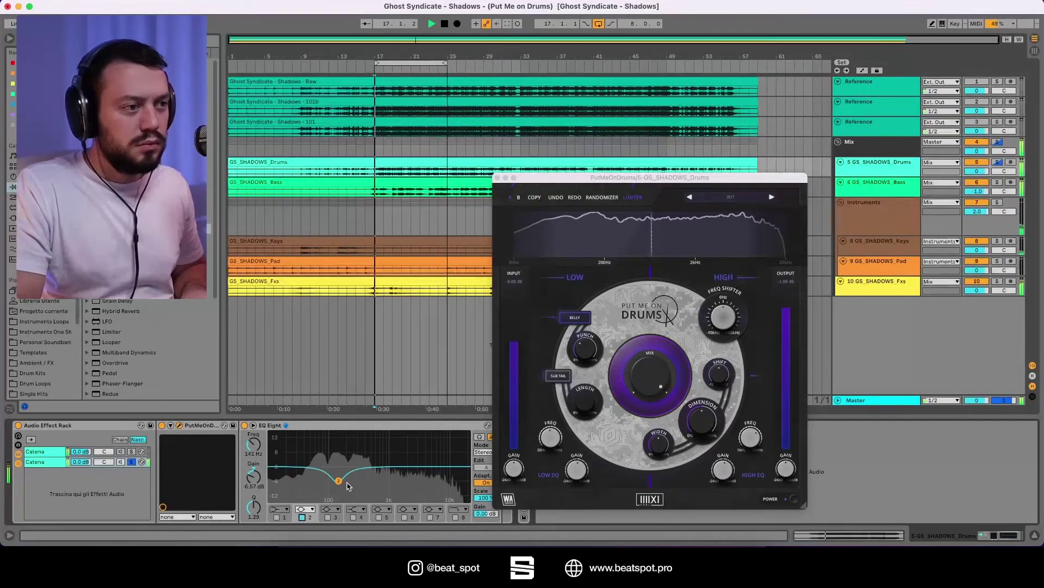
Open numeric entry for a high-section knob in Put Me On Drums, close it, and stop playback with the marker at bar 21.
{"action": "left_click", "coordinate": [692, 435]}
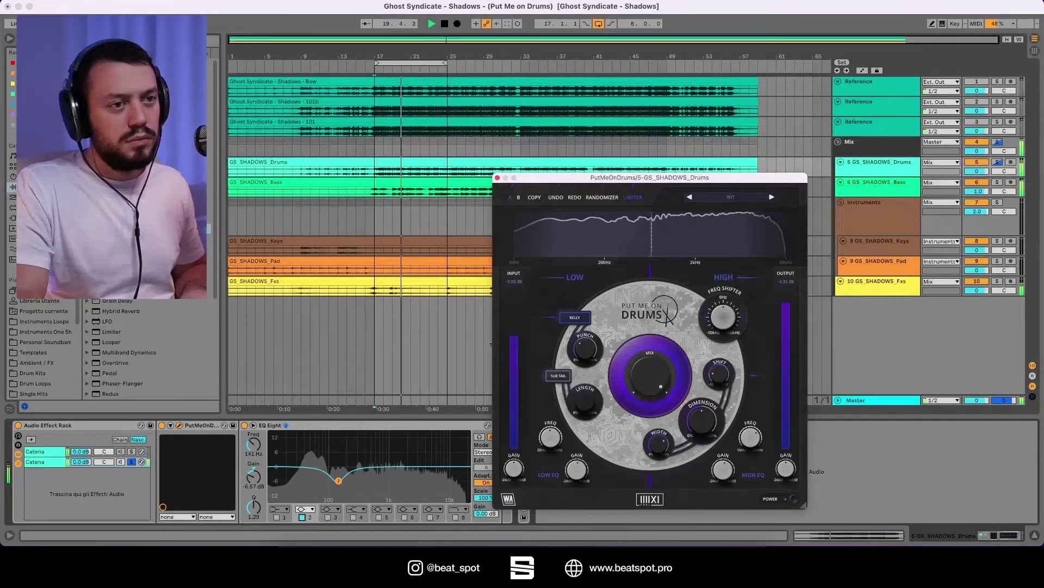
{"action": "double_click", "coordinate": [718, 373]}
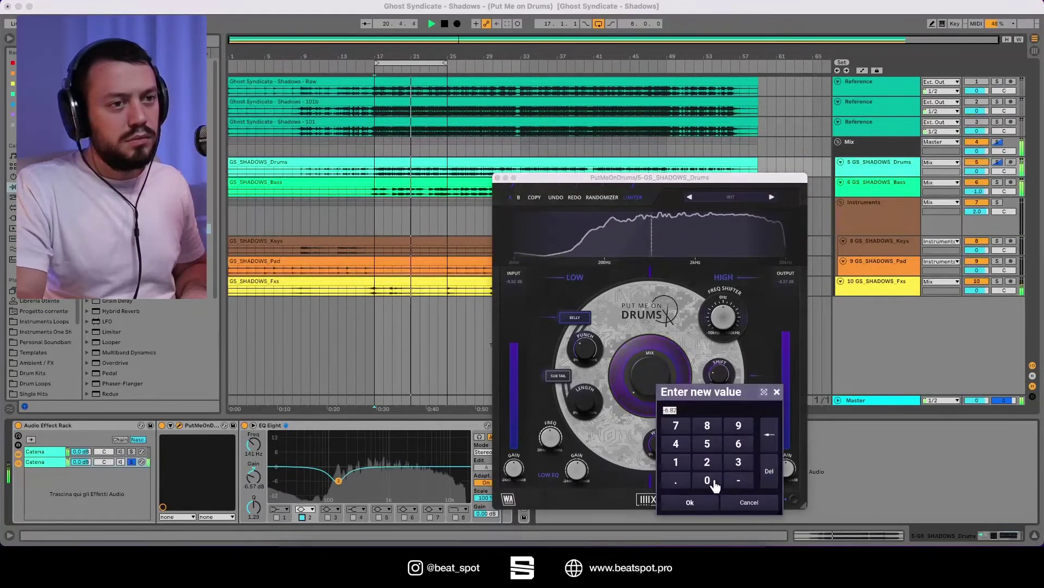
{"action": "left_click", "coordinate": [673, 485]}
{"action": "left_click", "coordinate": [412, 333]}
{"action": "key", "text": "space"}
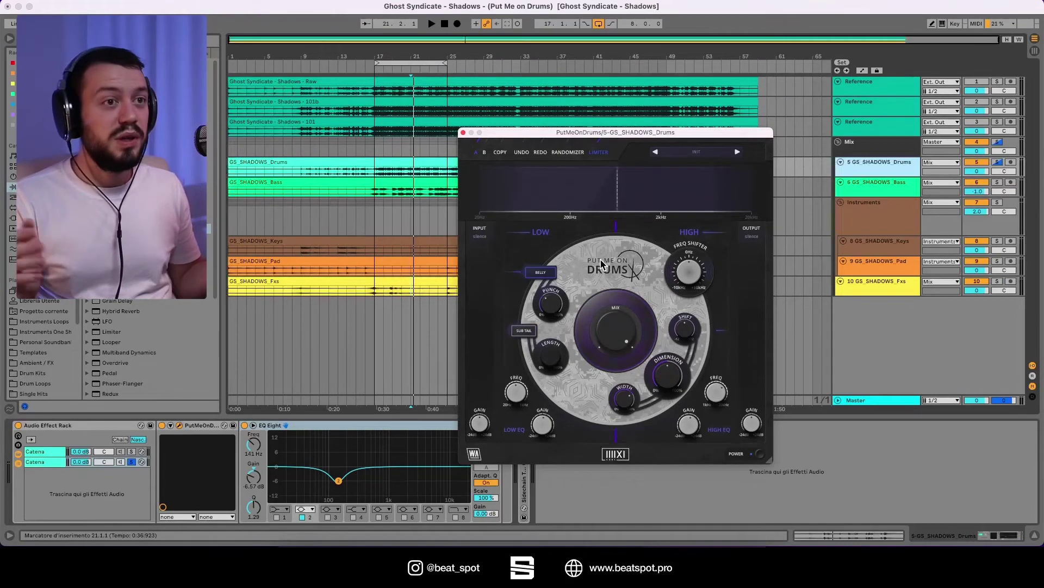
Set the start marker on the drums clip at bar 17 and audition the loop with the plugin and EQ Eight.
{"action": "key", "text": "space"}
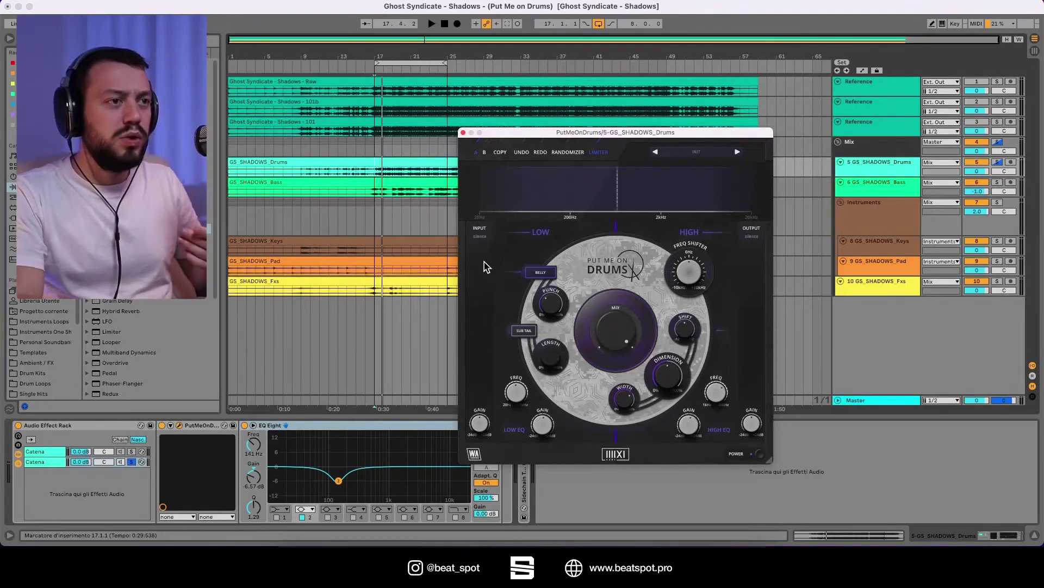
{"action": "key", "text": "space"}
{"action": "left_click", "coordinate": [375, 227]}
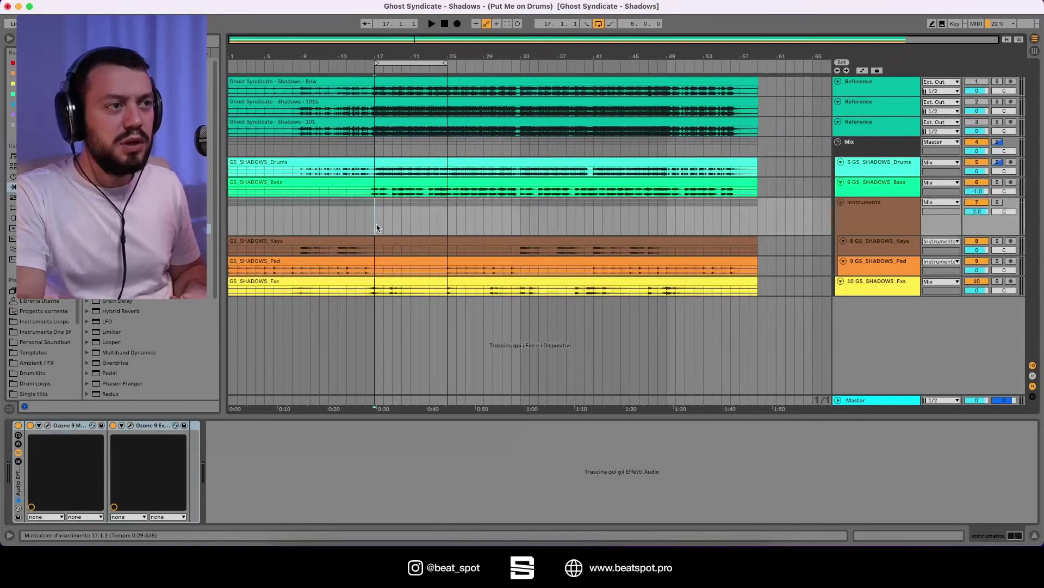
{"action": "left_click", "coordinate": [377, 168]}
{"action": "key", "text": "space"}
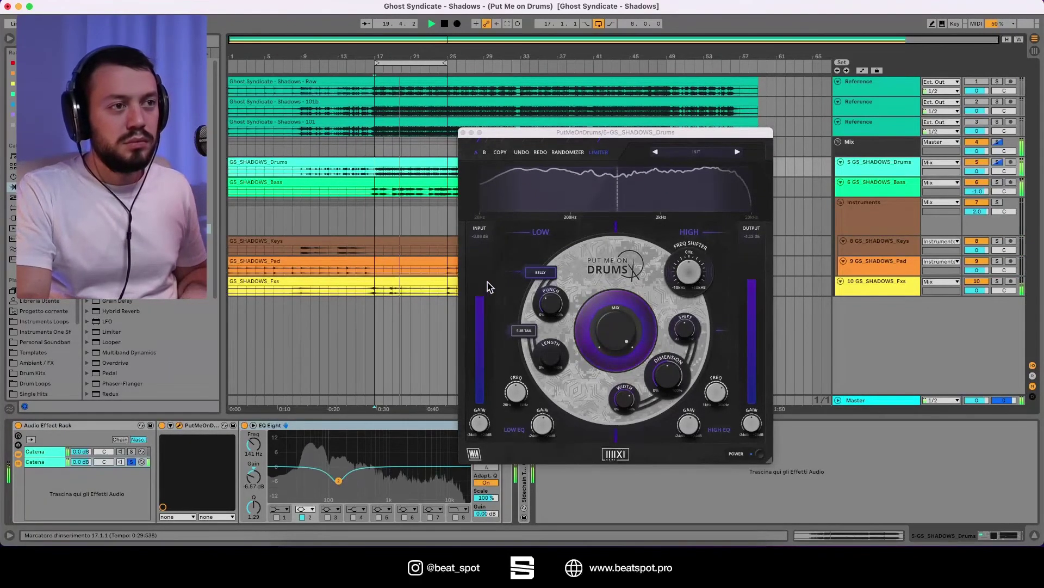
{"action": "key", "text": "space"}
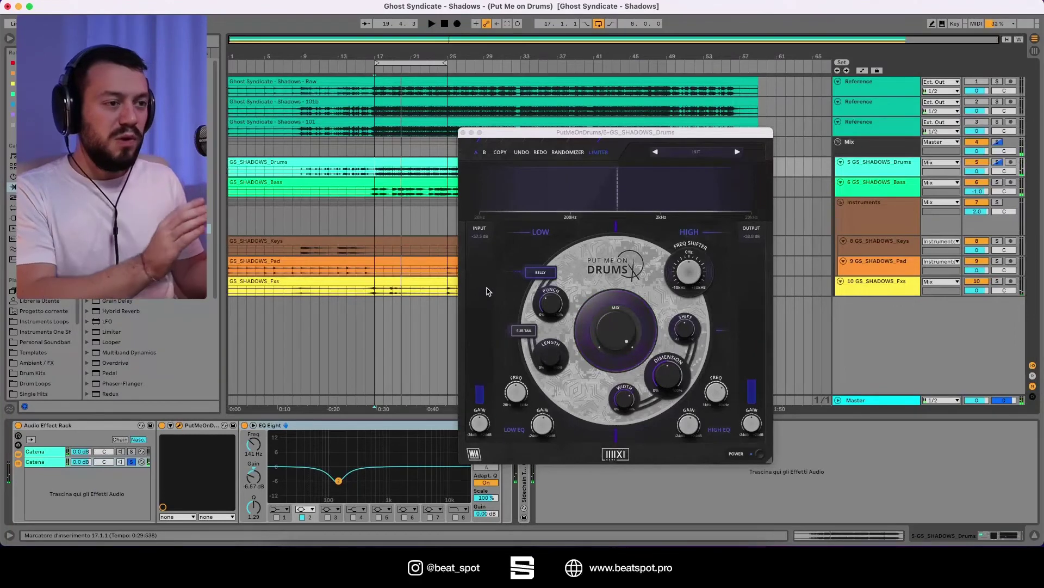